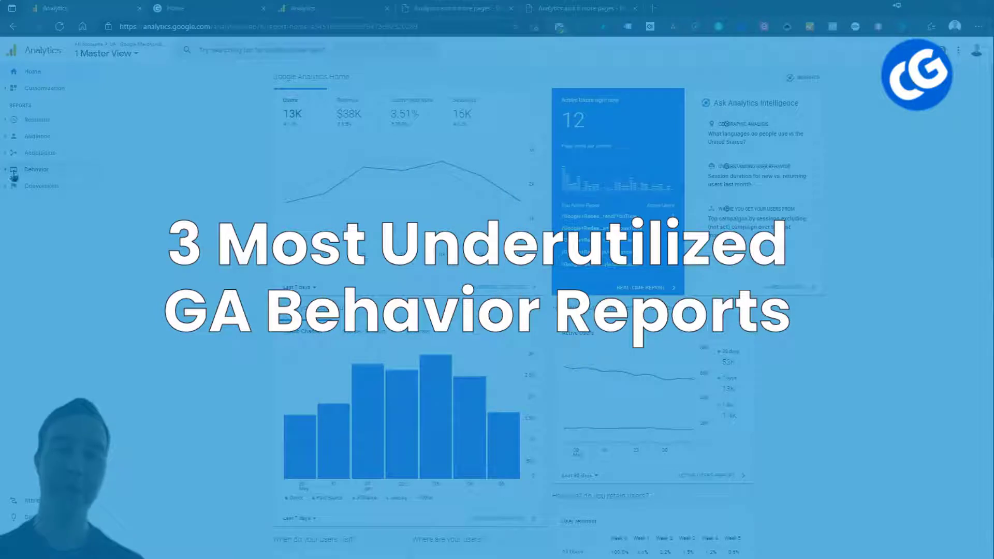
Step: Open the Landing Pages report from the Site Content group of the Behavior reports
{"action": "left_click", "coordinate": [14, 176]}
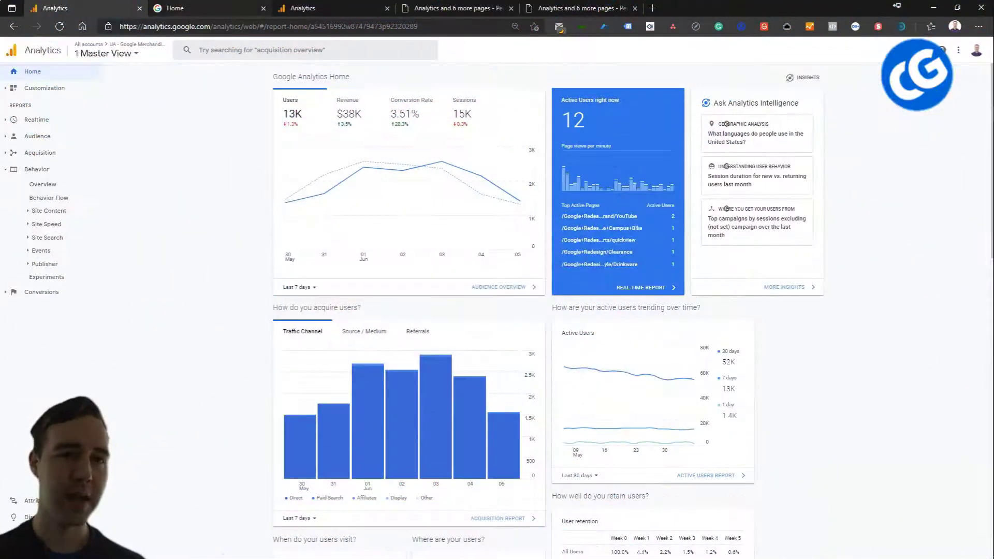
{"action": "left_click", "coordinate": [210, 8]}
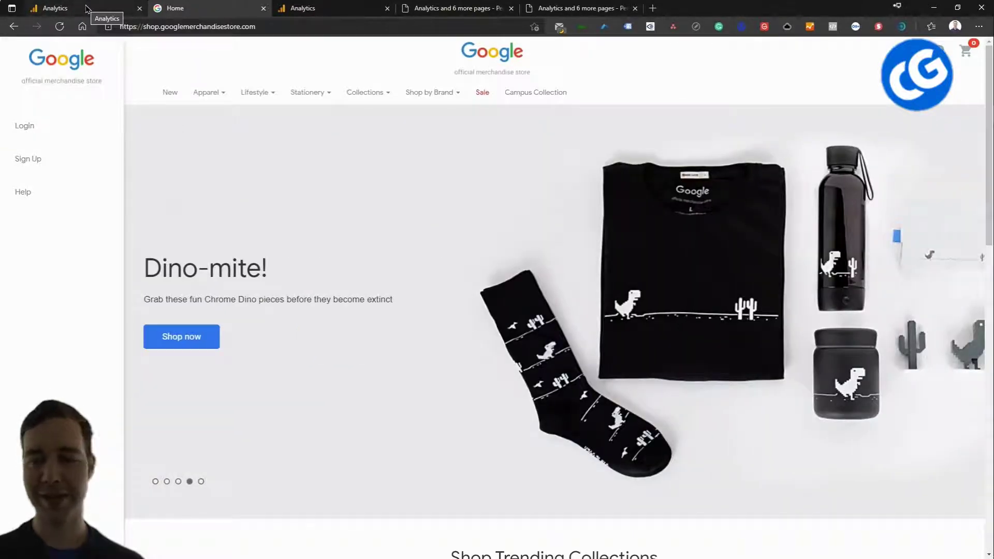
{"action": "left_click", "coordinate": [86, 10]}
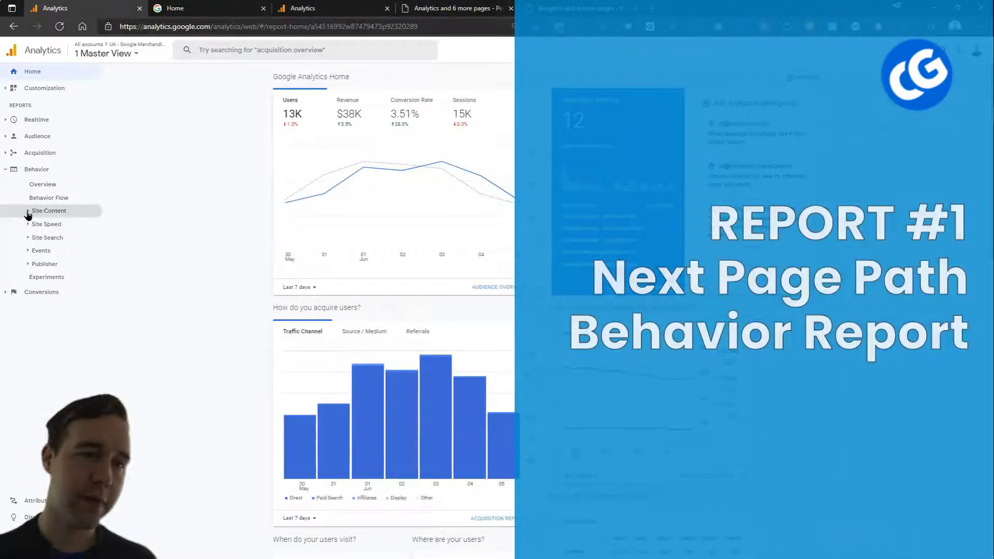
{"action": "left_click", "coordinate": [28, 212]}
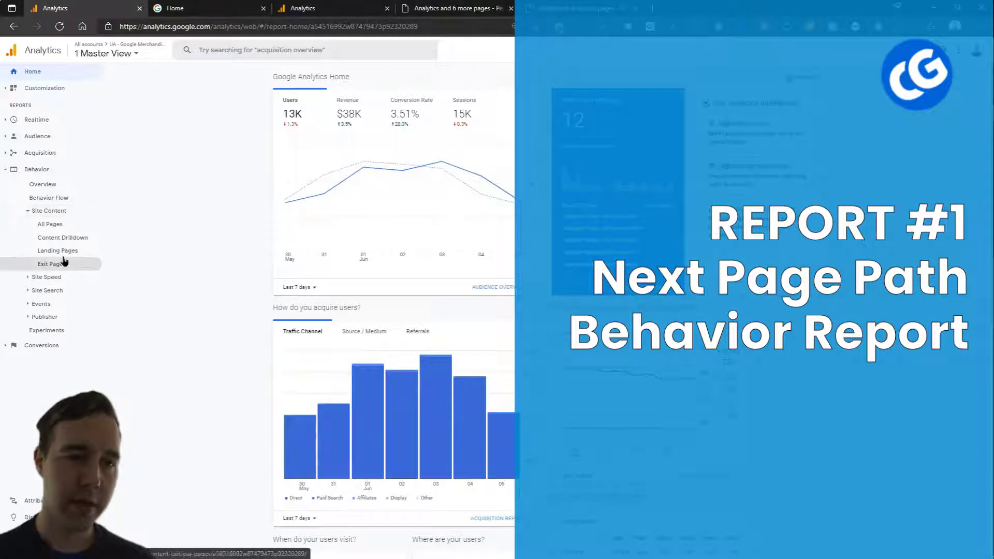
{"action": "left_click", "coordinate": [72, 256]}
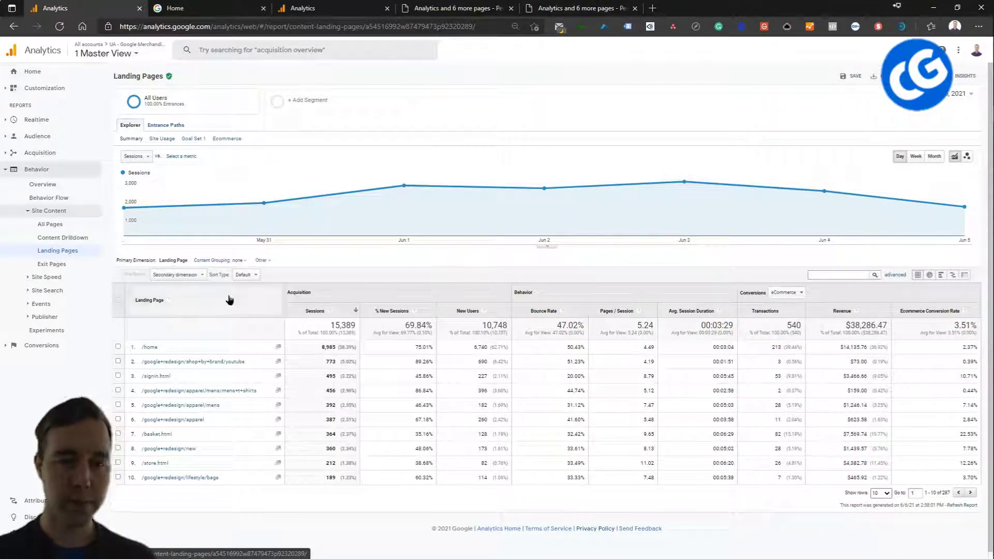
Step: Drill into the /home landing page and add Second Page as the secondary dimension
{"action": "left_click_drag", "start_coordinate": [141, 350], "coordinate": [144, 349]}
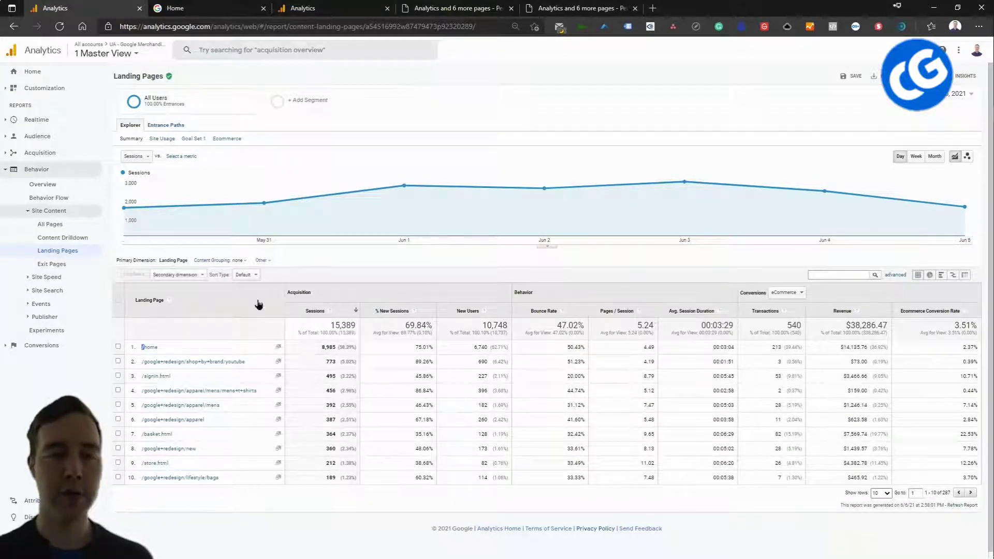
{"action": "left_click", "coordinate": [336, 263]}
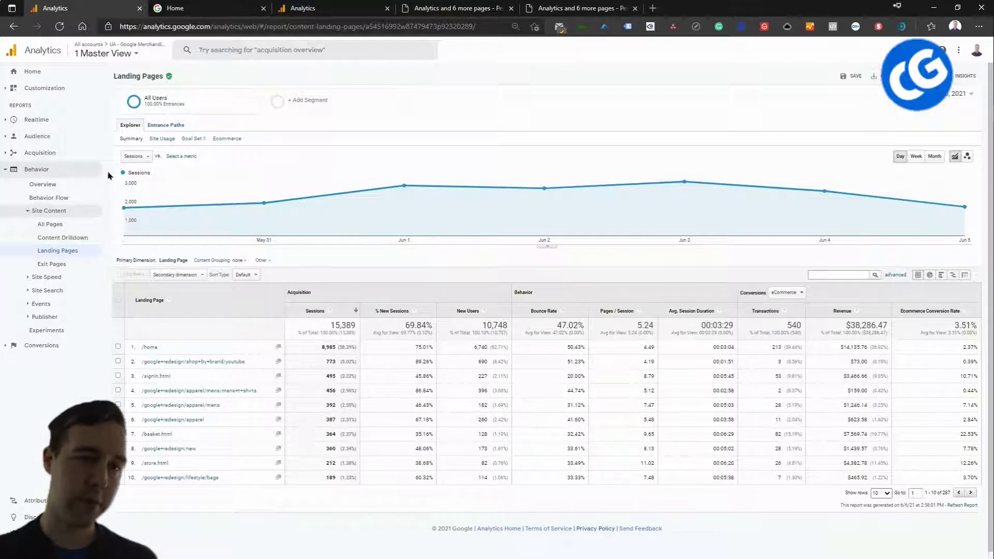
{"action": "left_click", "coordinate": [149, 350]}
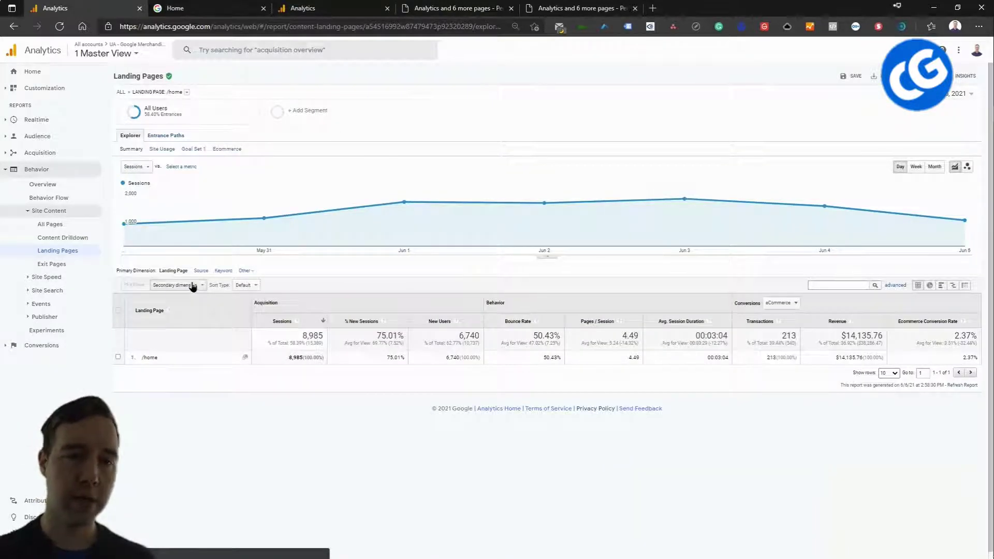
{"action": "left_click", "coordinate": [192, 286]}
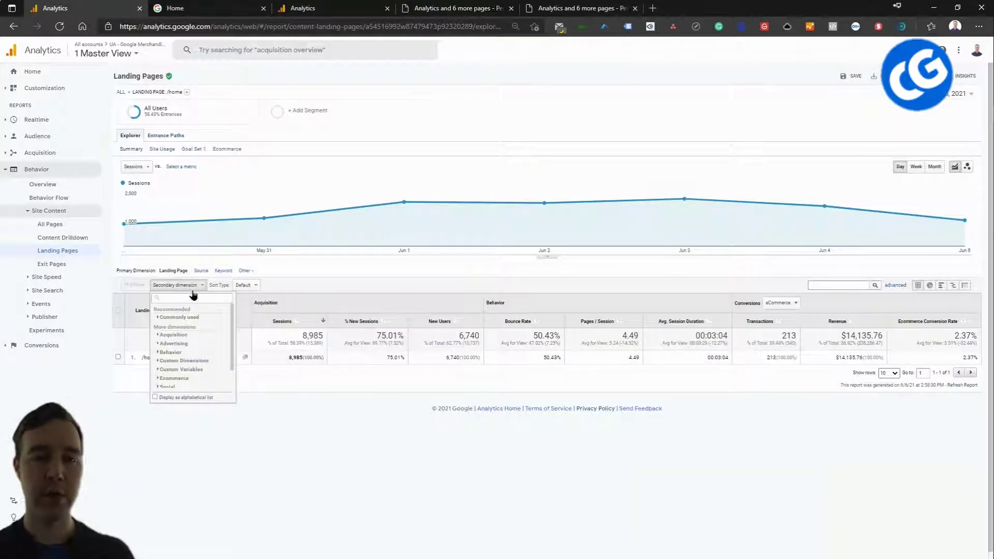
{"action": "type", "text": "secon"}
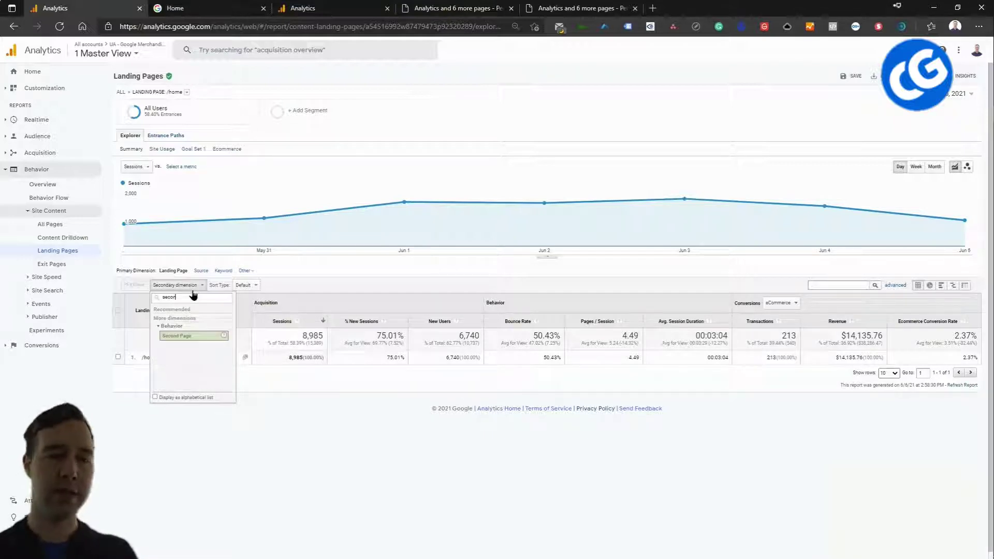
{"action": "left_click", "coordinate": [182, 336]}
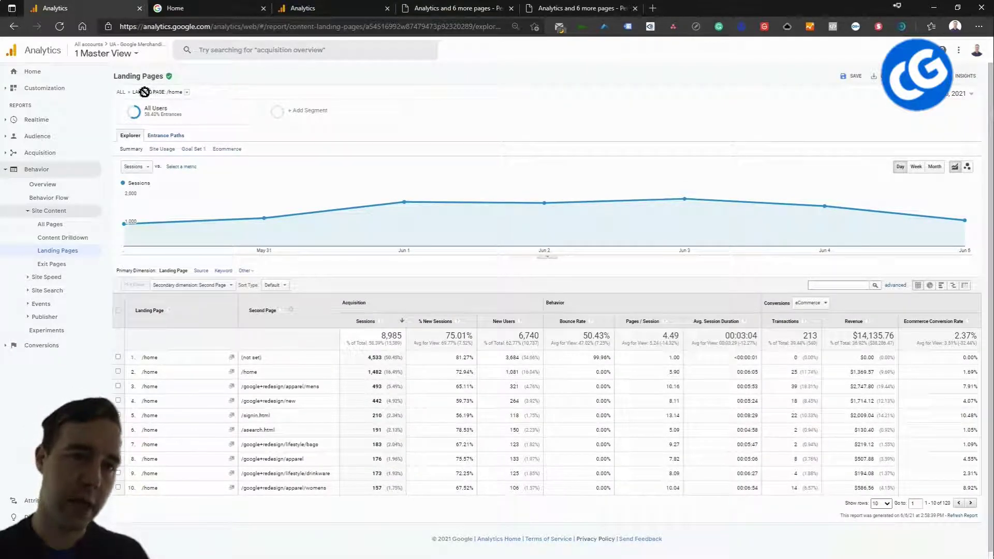
Step: Examine the report's /home landing page filter and the (not set) row in the Second Page column
{"action": "left_click_drag", "start_coordinate": [133, 96], "coordinate": [185, 97]}
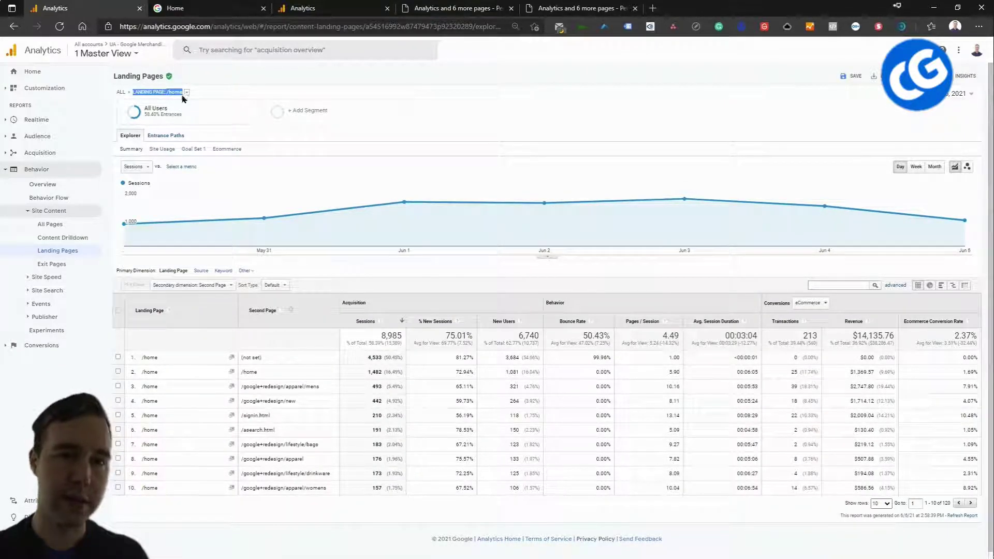
{"action": "left_click", "coordinate": [322, 92]}
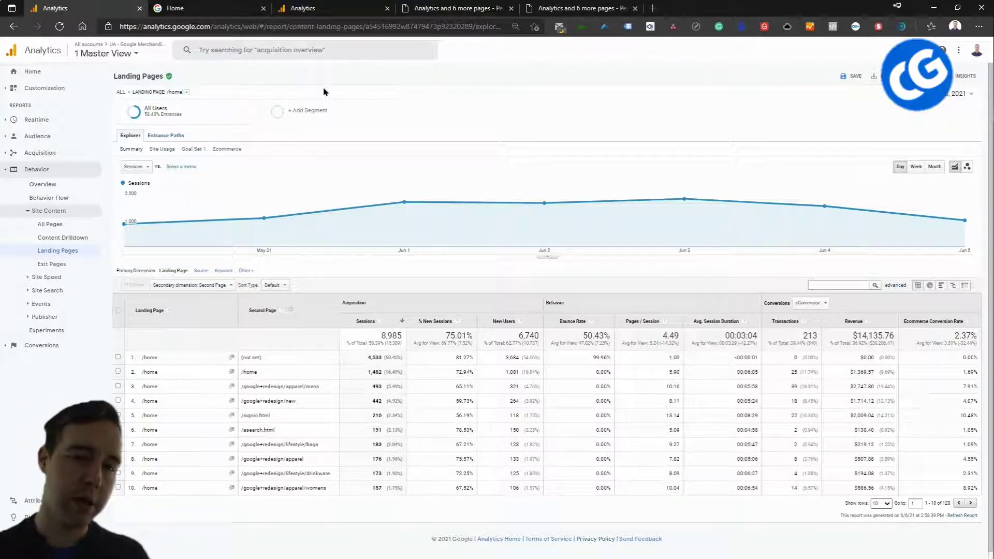
{"action": "key", "text": "ctrl+minus"}
{"action": "key", "text": "ctrl+plus"}
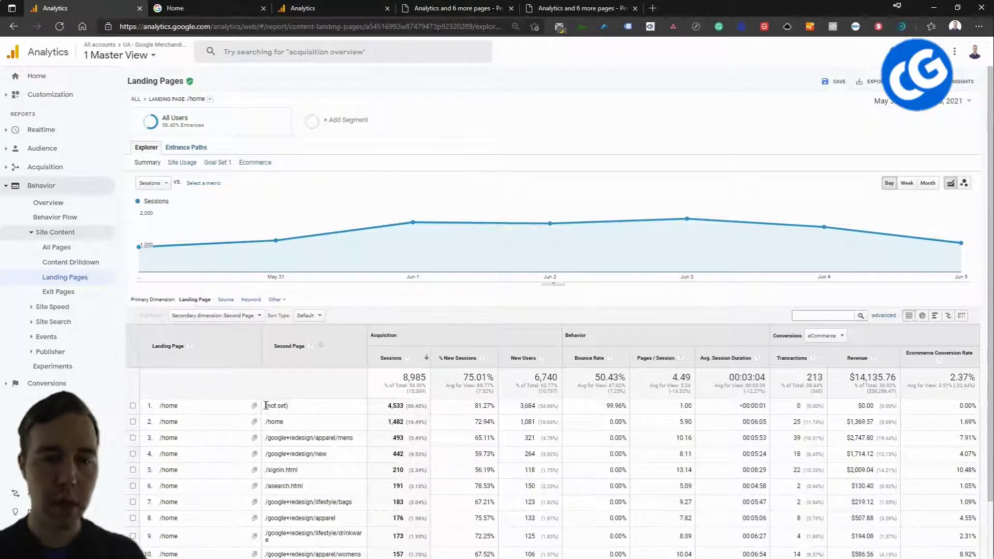
{"action": "left_click_drag", "start_coordinate": [264, 405], "coordinate": [303, 412]}
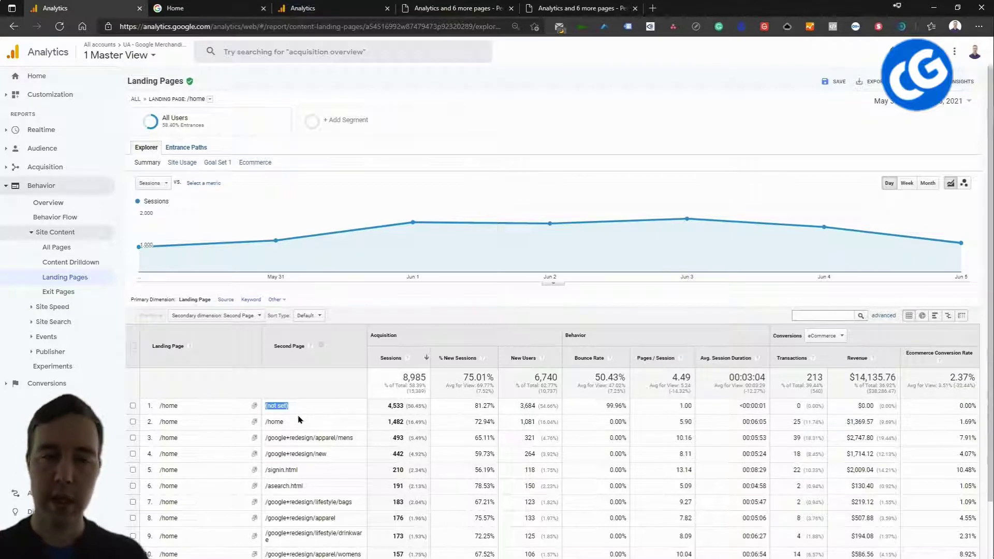
{"action": "left_click", "coordinate": [300, 427]}
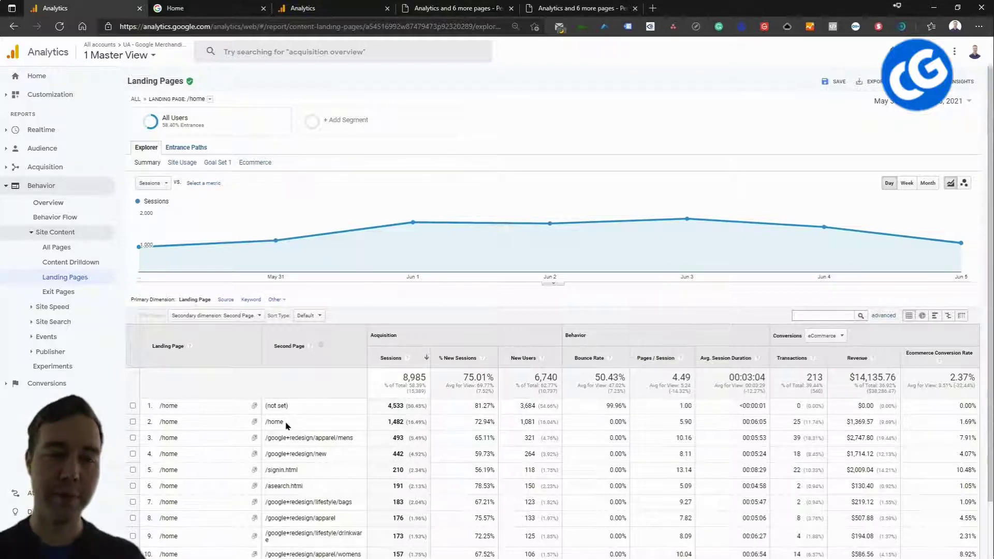
Step: Check the /home second-page row against the Google Merchandise Store by opening the store's home page from its logo
{"action": "left_click_drag", "start_coordinate": [286, 423], "coordinate": [265, 421]}
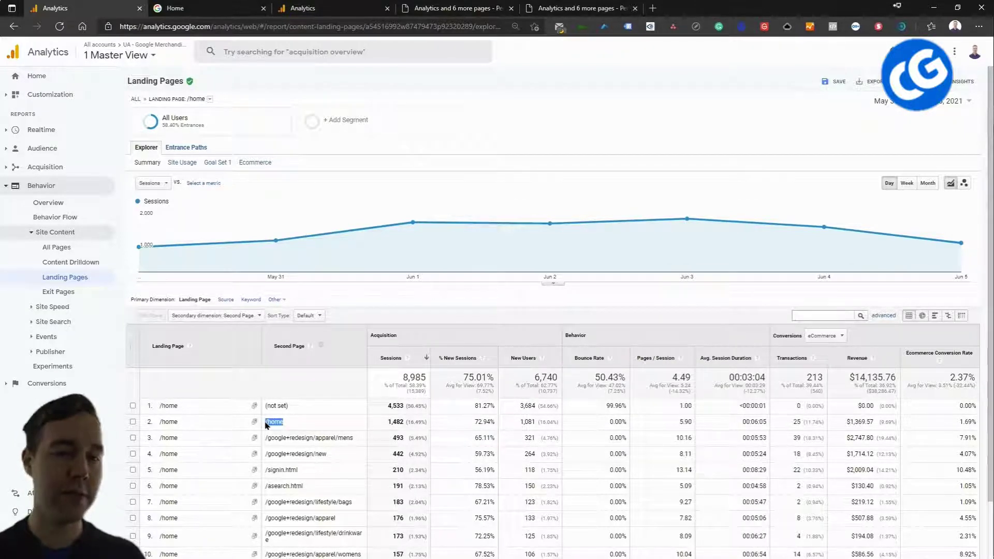
{"action": "left_click", "coordinate": [175, 7]}
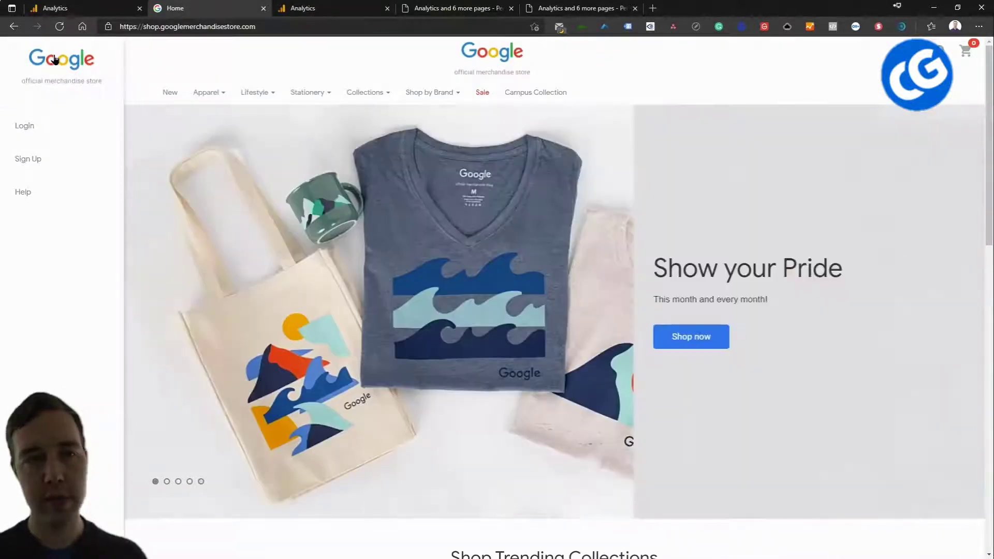
{"action": "left_click", "coordinate": [56, 60]}
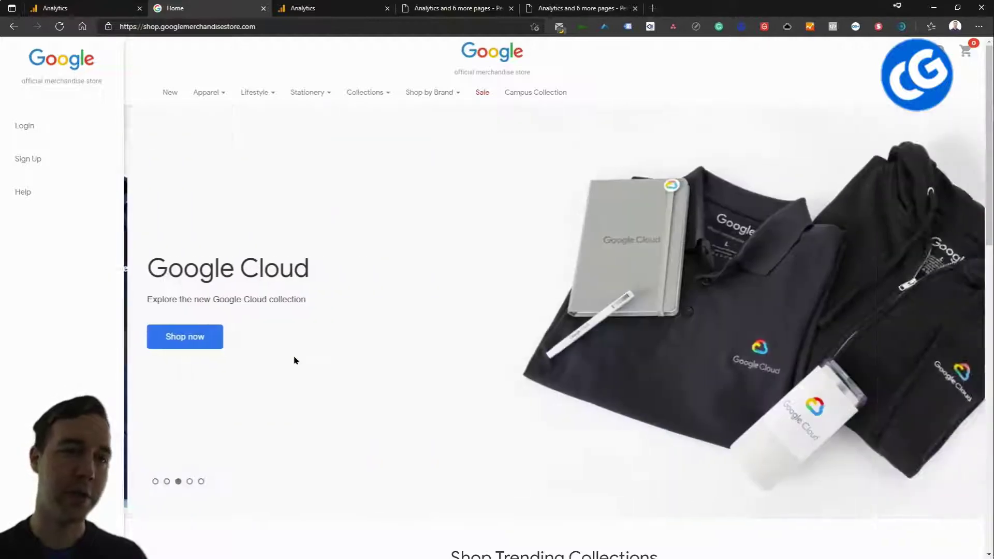
Step: Return to the Google Analytics Landing Pages report and examine the /google+redesign/apparel/mens and /google+redesign/new second-page rows
{"action": "key", "text": "ctrl+1"}
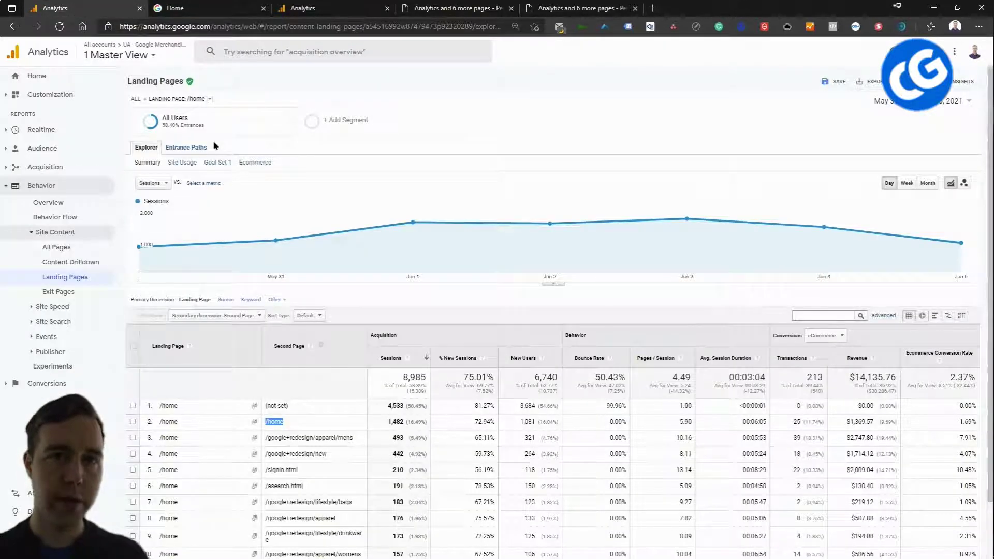
{"action": "triple_click", "coordinate": [326, 438]}
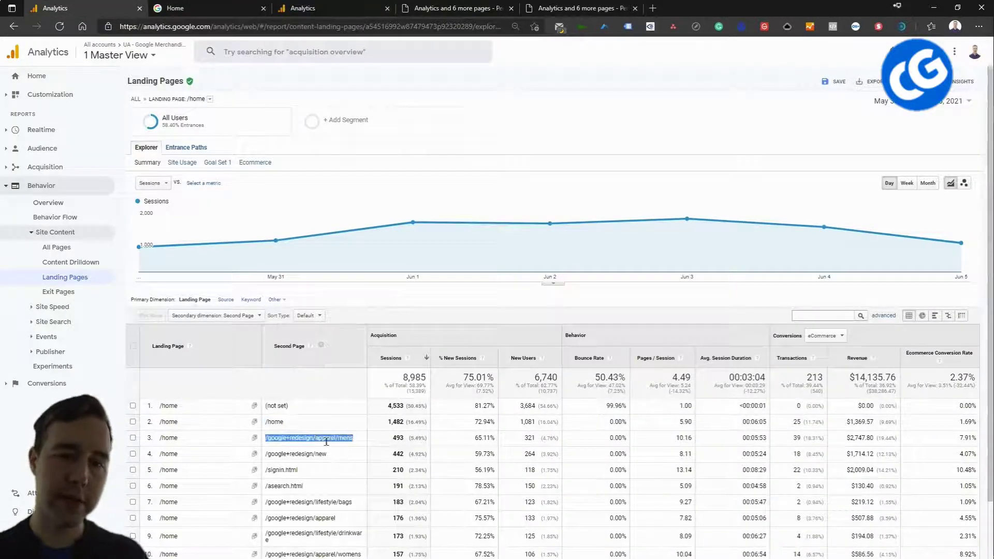
{"action": "triple_click", "coordinate": [326, 454]}
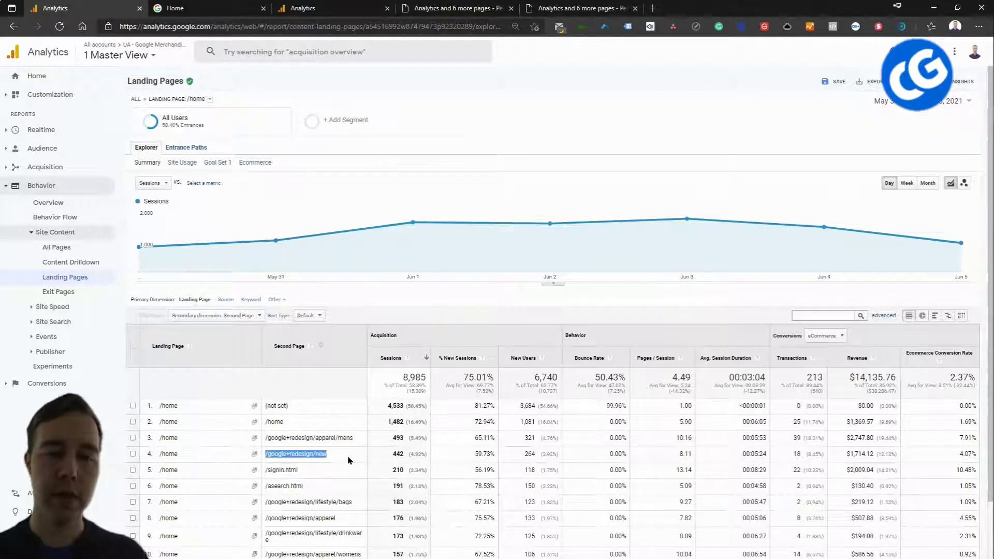
{"action": "left_click", "coordinate": [329, 414]}
Step: Switch to the Google Merchandise Store home page and review its Apparel categories, trending collections and first banner slide
{"action": "left_click", "coordinate": [235, 8]}
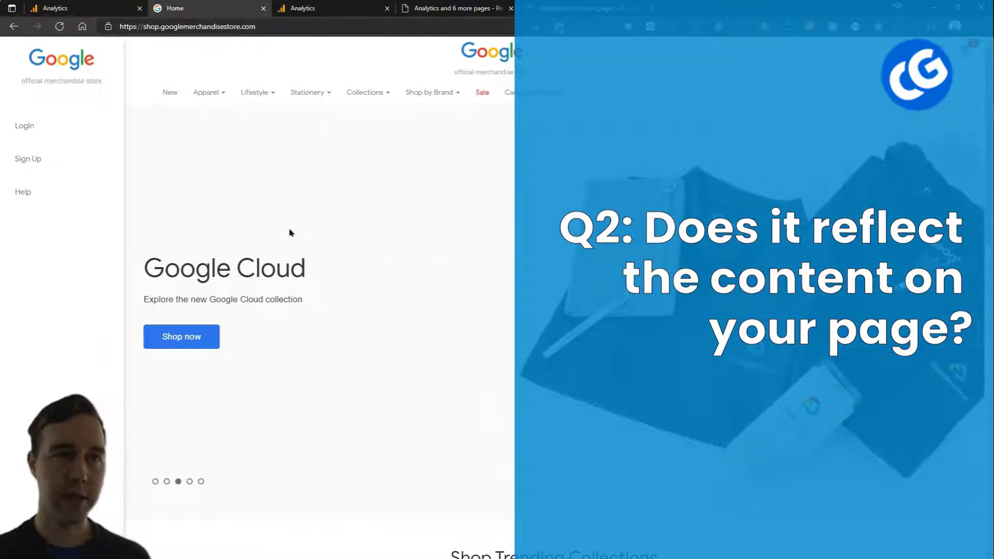
{"action": "mouse_move", "coordinate": [211, 100]}
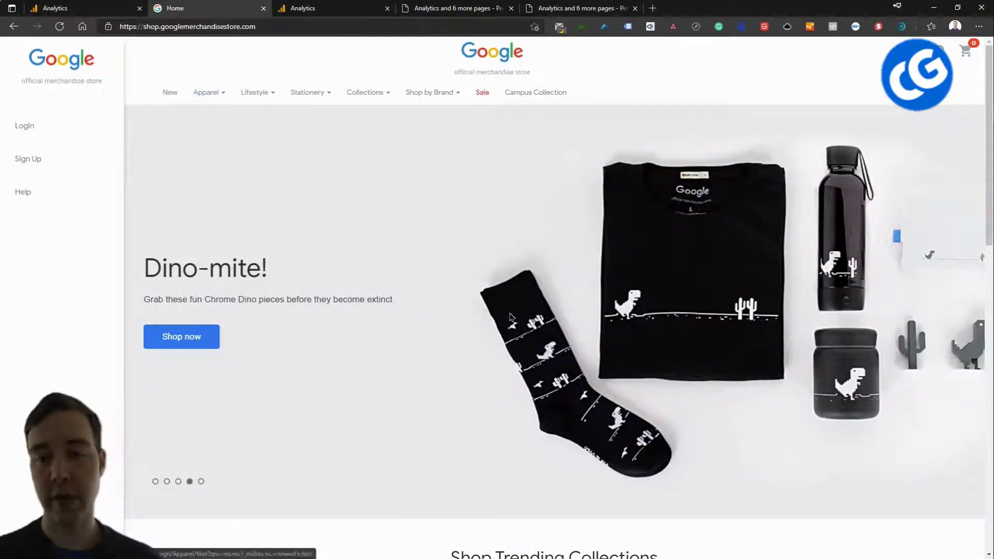
{"action": "scroll", "coordinate": [435, 383], "scroll_direction": "down", "scroll_amount": 4}
{"action": "scroll", "coordinate": [429, 379], "scroll_direction": "down", "scroll_amount": 8}
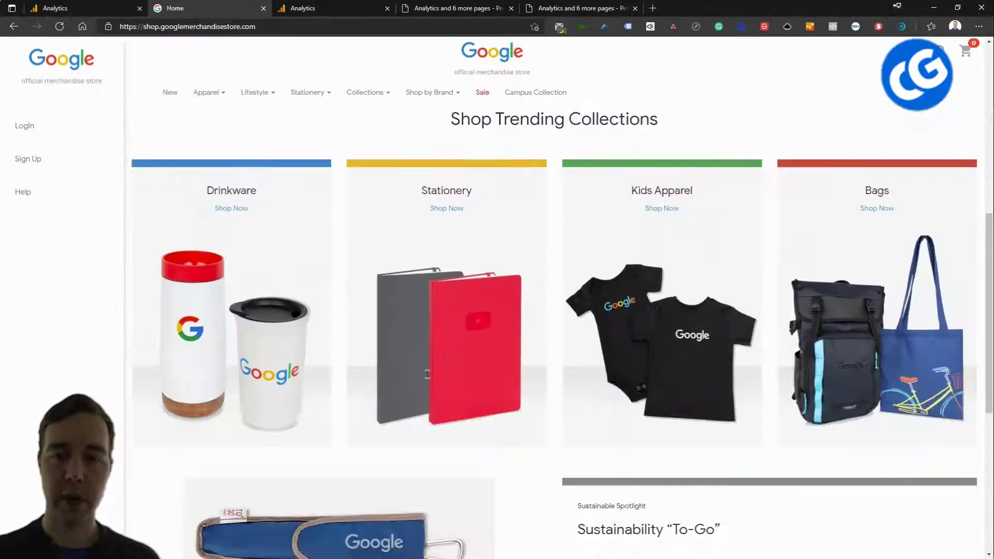
{"action": "scroll", "coordinate": [537, 398], "scroll_direction": "up", "scroll_amount": 2}
{"action": "scroll", "coordinate": [537, 397], "scroll_direction": "up", "scroll_amount": 10}
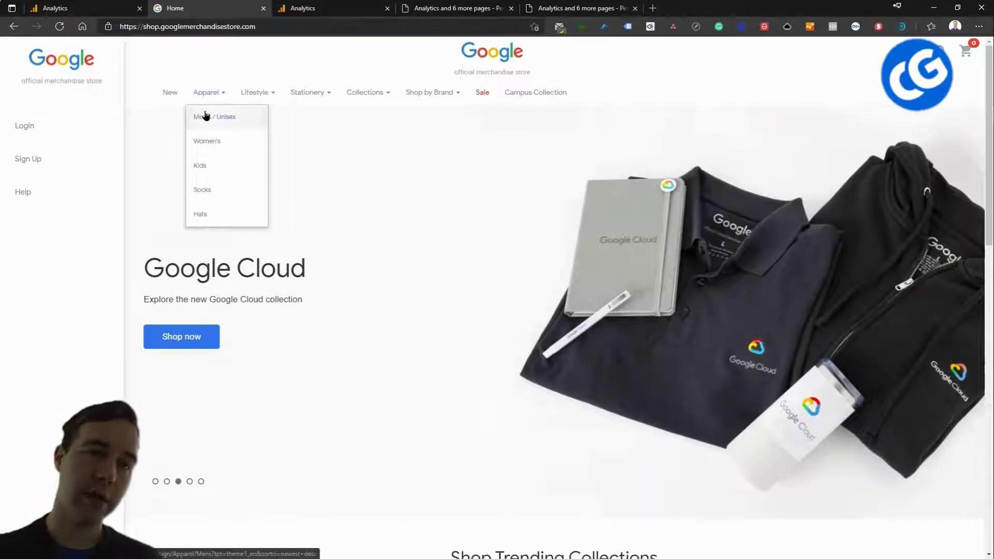
{"action": "left_click", "coordinate": [156, 481]}
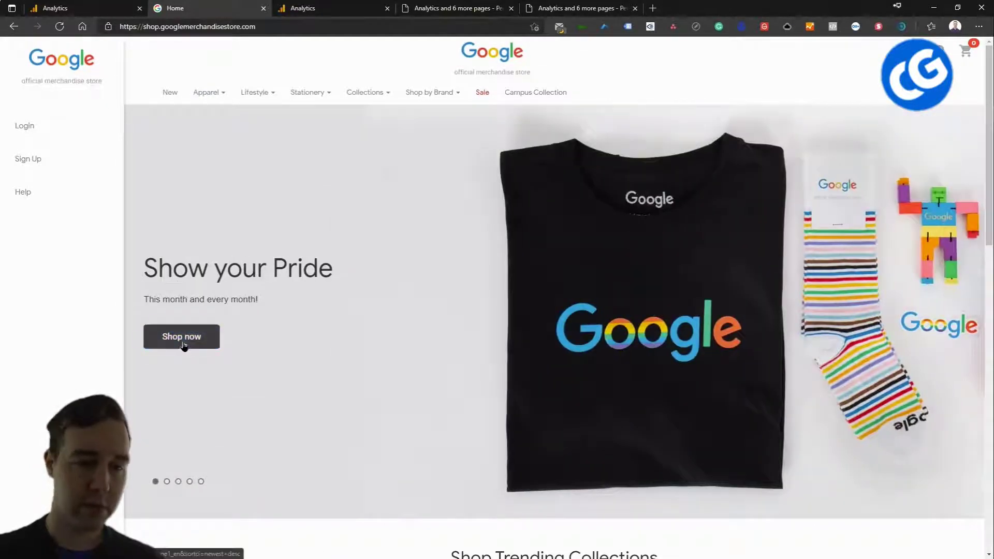
{"action": "mouse_move", "coordinate": [206, 93]}
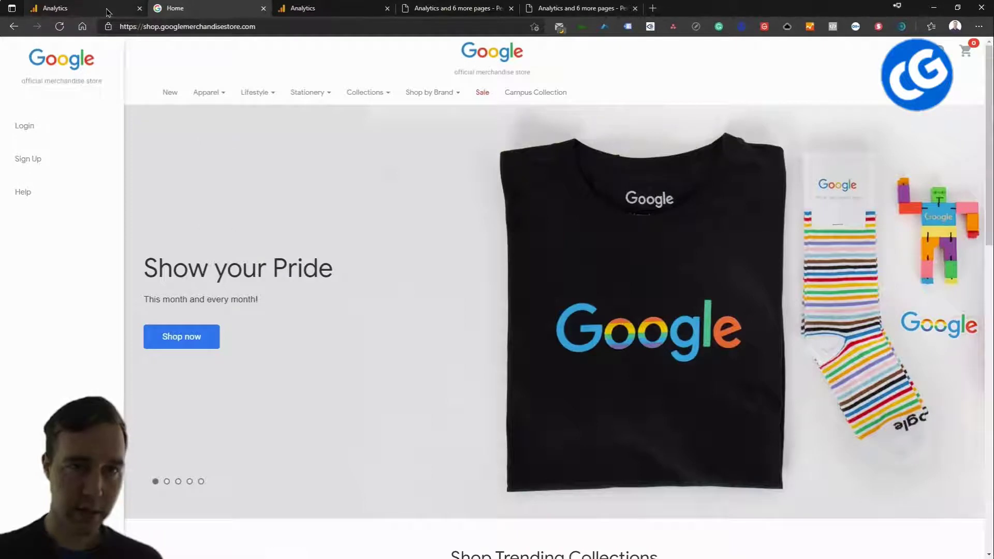
Step: Compare the /google+redesign/apparel/mens second-page row in Google Analytics with the content featured on the store's home page
{"action": "left_click", "coordinate": [83, 8]}
{"action": "triple_click", "coordinate": [356, 439]}
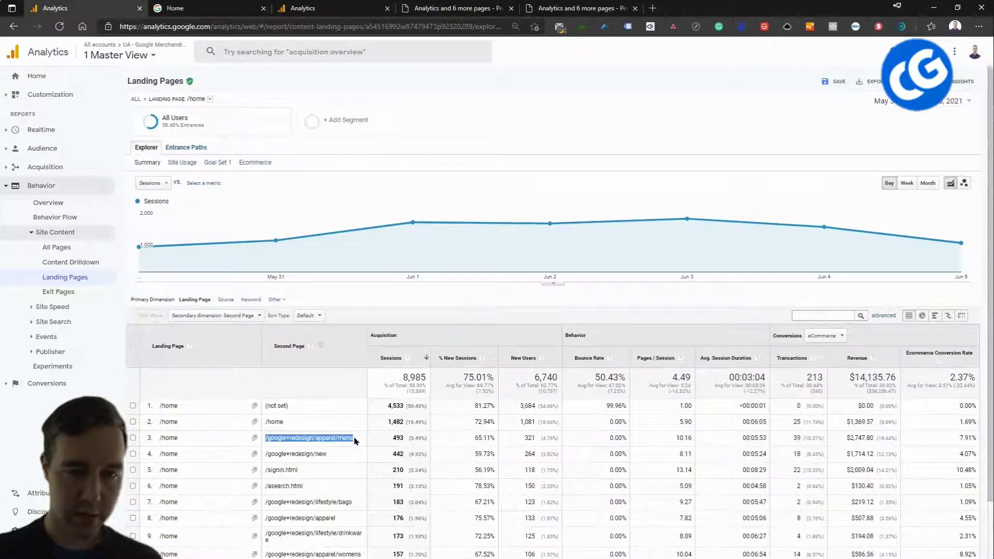
{"action": "left_click", "coordinate": [207, 8]}
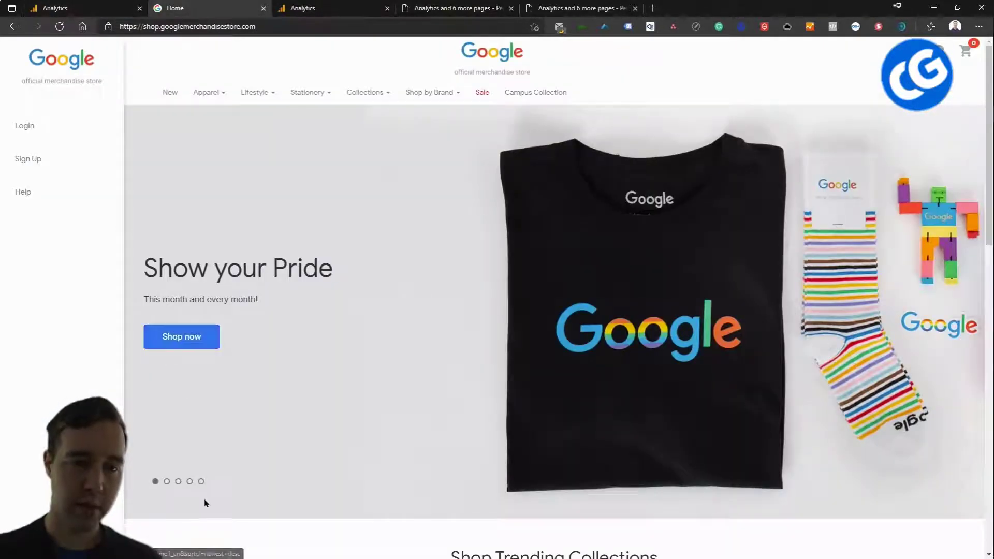
{"action": "scroll", "coordinate": [204, 497], "scroll_direction": "down", "scroll_amount": 5}
{"action": "scroll", "coordinate": [206, 493], "scroll_direction": "up", "scroll_amount": 1}
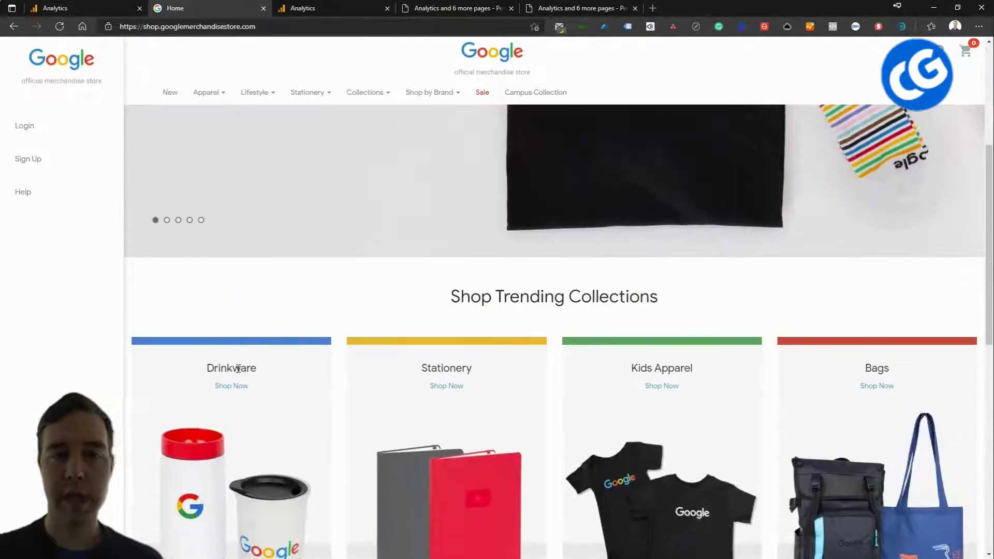
{"action": "scroll", "coordinate": [475, 461], "scroll_direction": "up", "scroll_amount": 5}
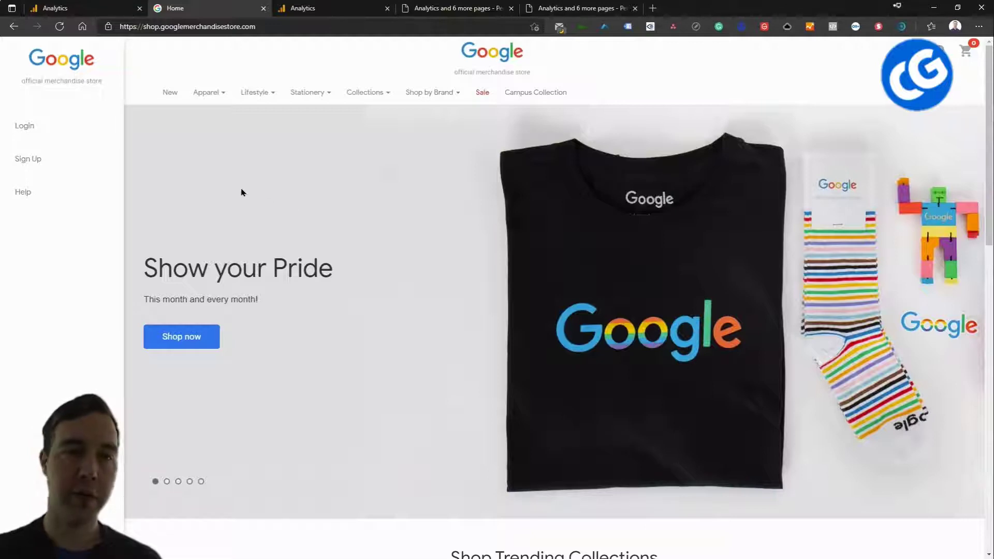
Step: In Google Analytics, open the Content Drilldown report and replace its All Users segment with the Non-Converters and Converters segments
{"action": "left_click", "coordinate": [65, 3]}
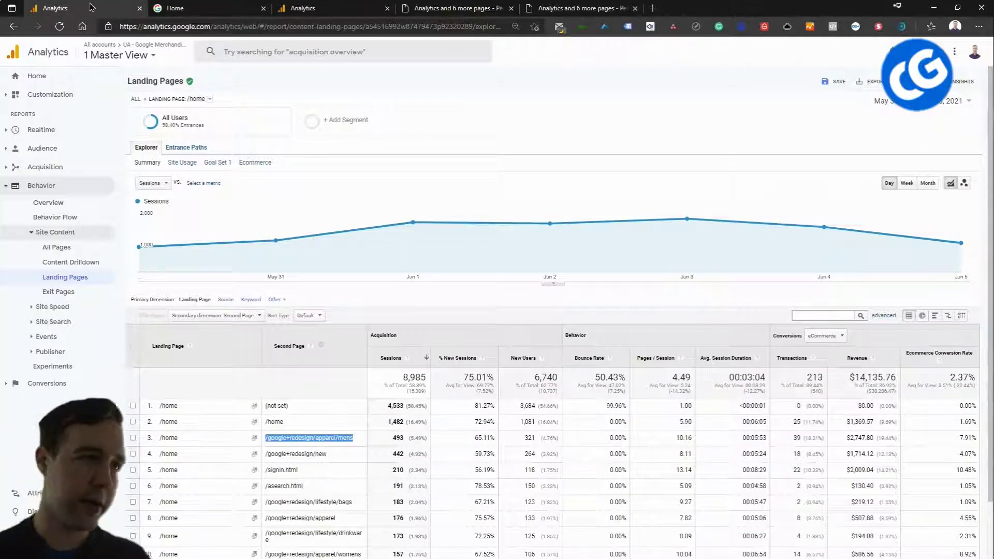
{"action": "left_click", "coordinate": [92, 265]}
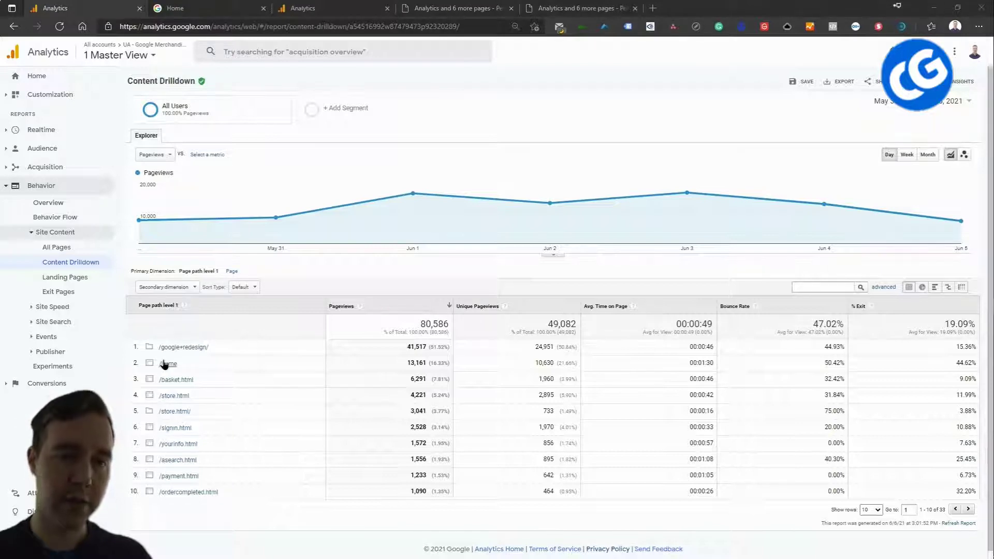
{"action": "left_click", "coordinate": [334, 113]}
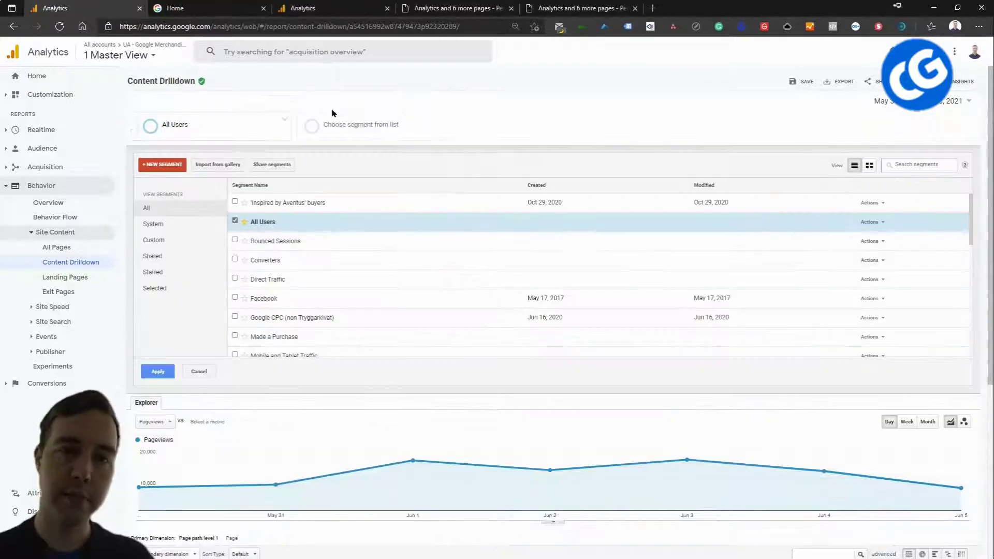
{"action": "left_click", "coordinate": [236, 221]}
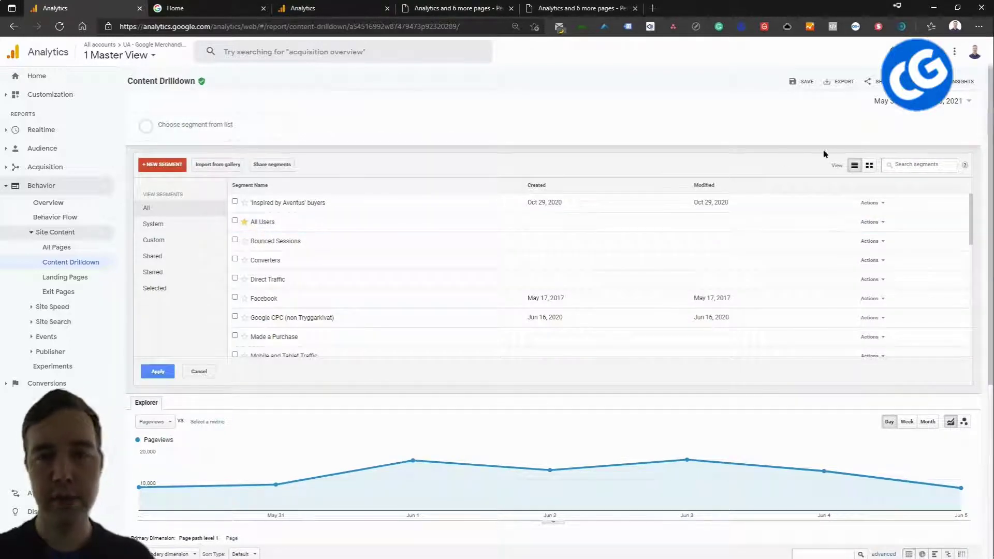
{"action": "left_click", "coordinate": [932, 163]}
{"action": "type", "text": "conv"}
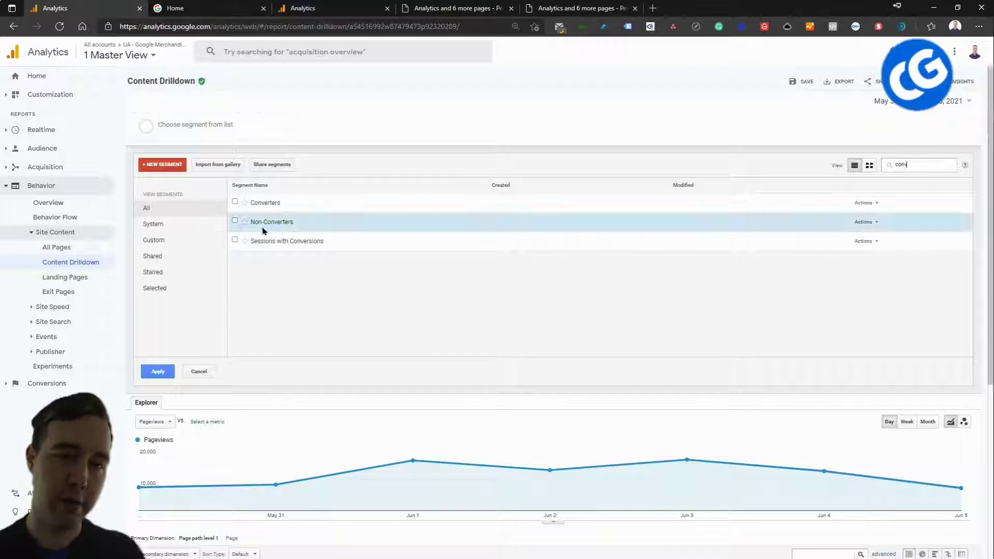
{"action": "left_click", "coordinate": [235, 221]}
{"action": "left_click", "coordinate": [236, 202]}
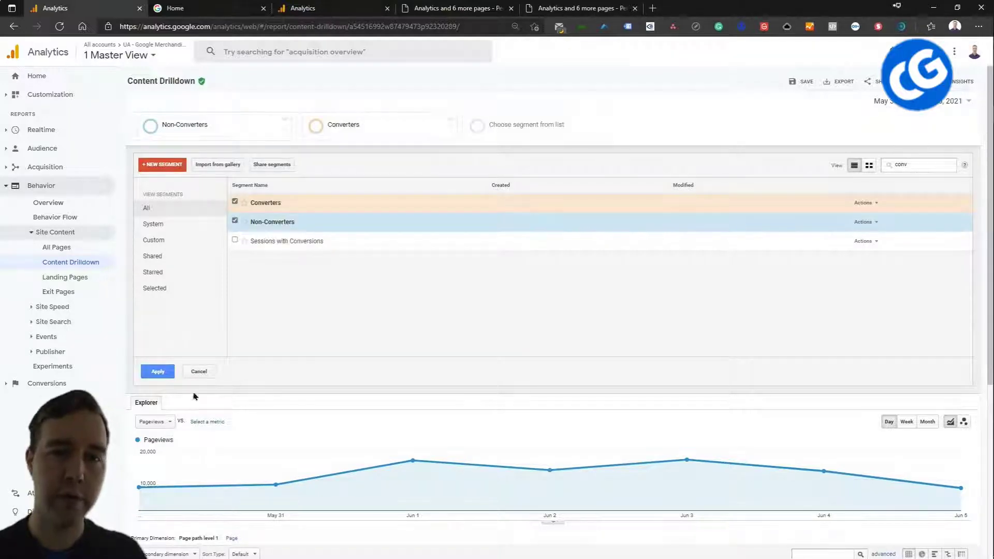
{"action": "left_click", "coordinate": [158, 372]}
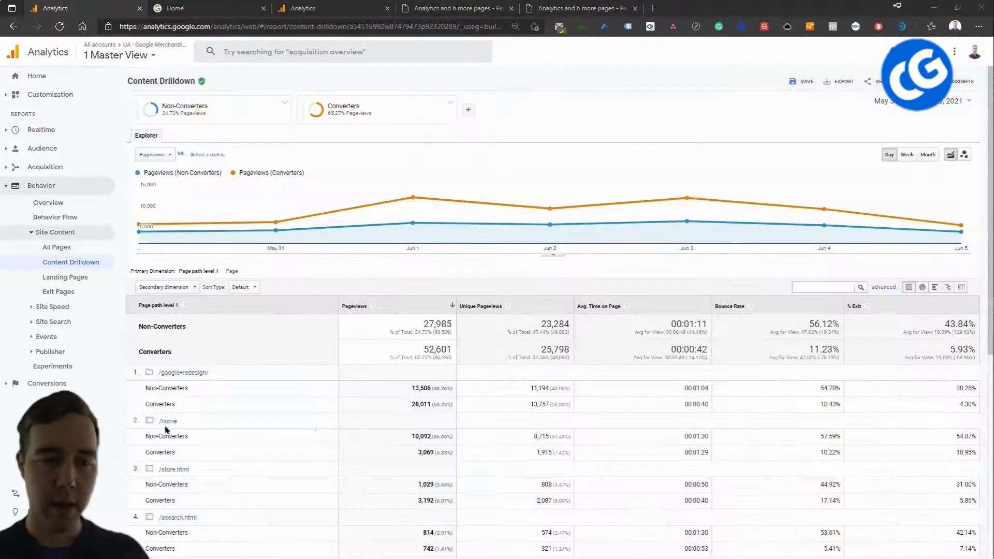
Step: Set the Content Drilldown report's date range to the last 30 days
{"action": "left_click", "coordinate": [929, 106]}
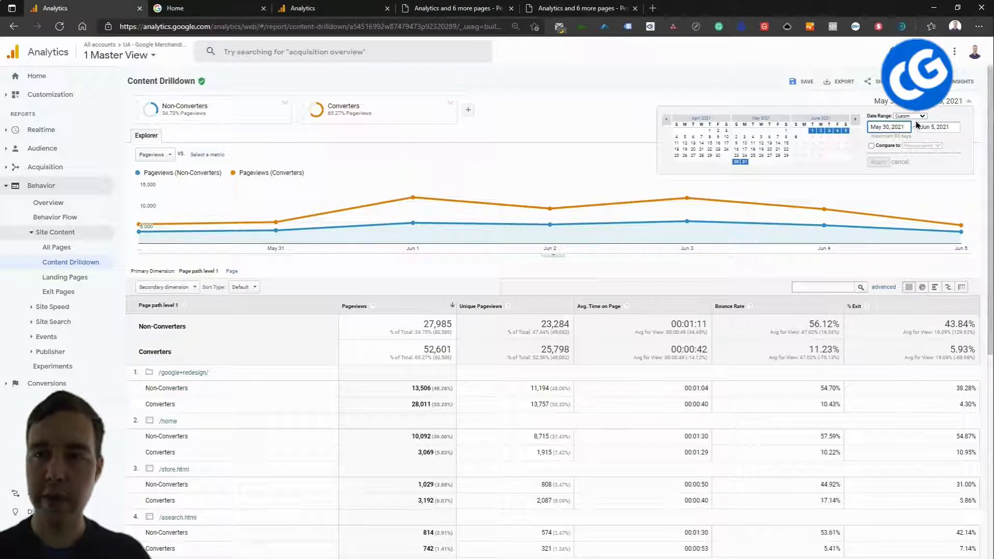
{"action": "left_click", "coordinate": [921, 116]}
{"action": "left_click", "coordinate": [913, 159]}
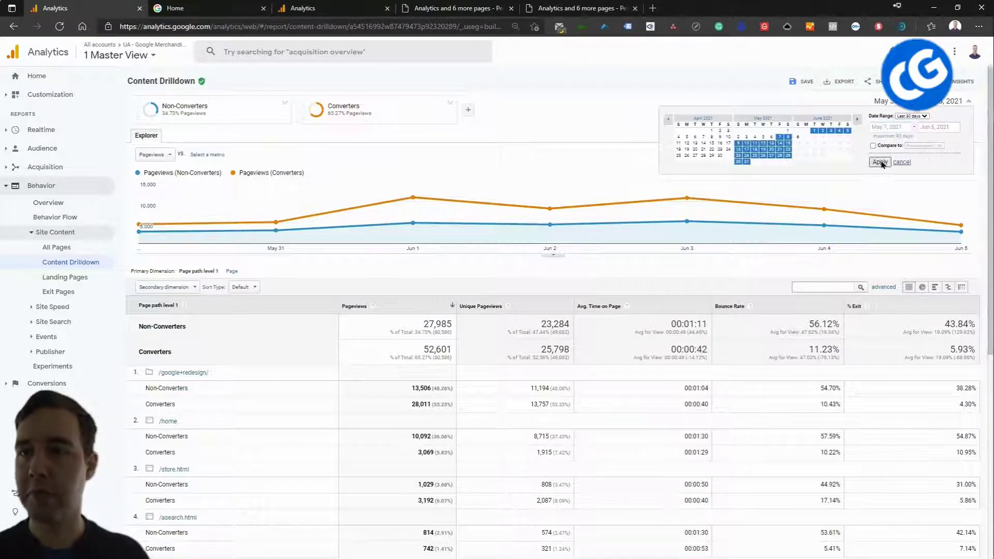
{"action": "left_click", "coordinate": [879, 162]}
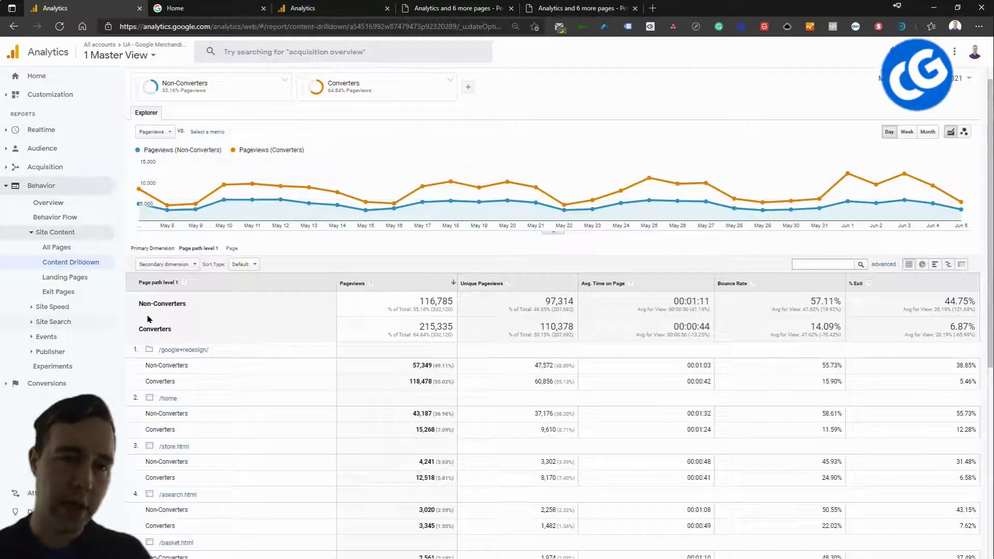
Step: Compare the pageview totals of Non-Converters and Converters, and review the page path rows below them
{"action": "left_click_drag", "start_coordinate": [137, 304], "coordinate": [385, 330]}
{"action": "left_click", "coordinate": [467, 339]}
{"action": "scroll", "coordinate": [358, 354], "scroll_direction": "down", "scroll_amount": 2}
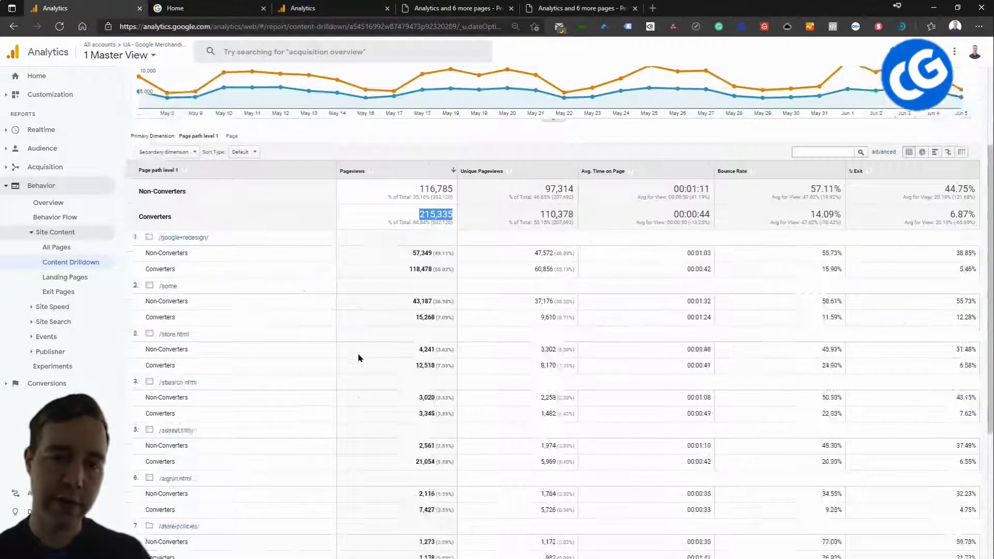
{"action": "scroll", "coordinate": [359, 357], "scroll_direction": "down", "scroll_amount": 3}
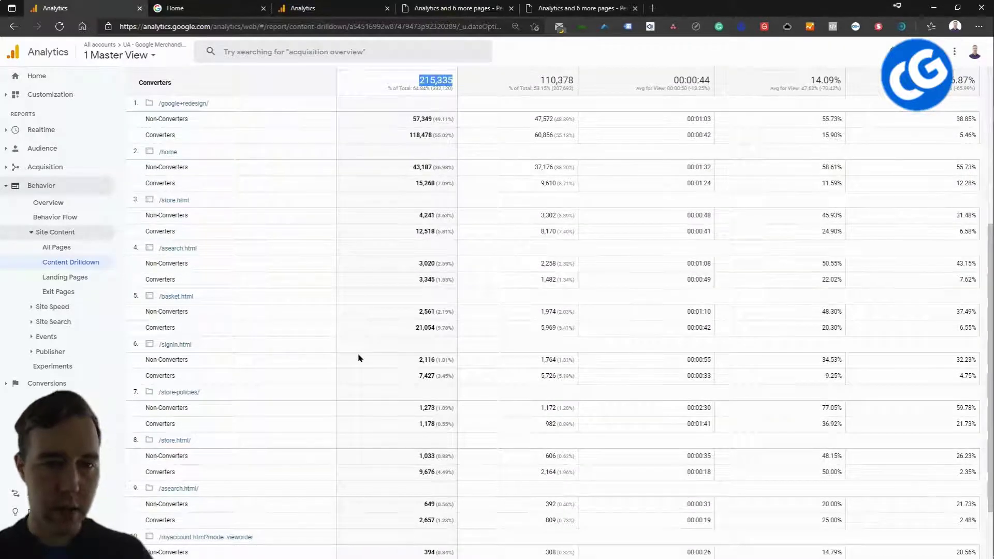
{"action": "scroll", "coordinate": [358, 358], "scroll_direction": "up", "scroll_amount": 2}
{"action": "left_click", "coordinate": [417, 398]}
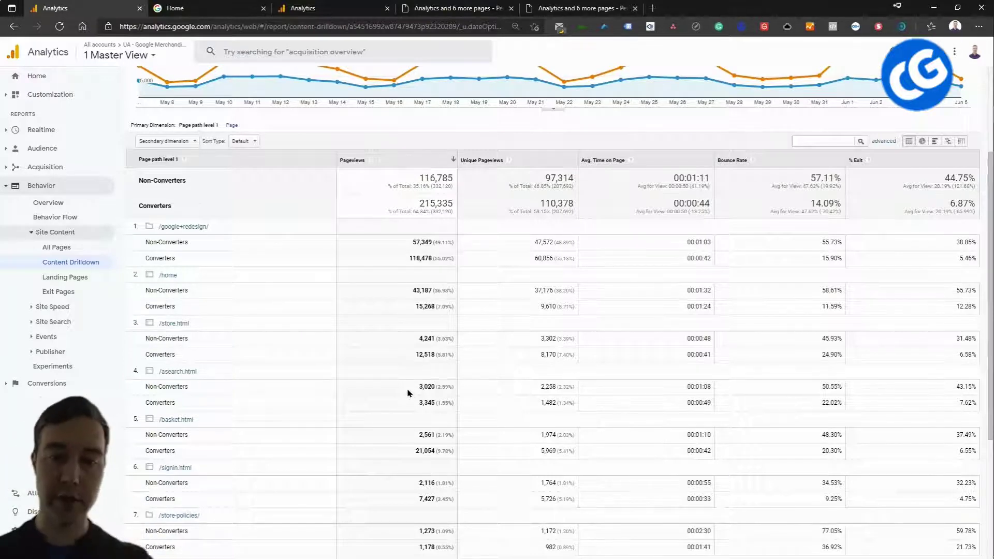
Step: Examine the Non-Converters metrics for the /asearch.html page path, from pageviews through to exit rate
{"action": "left_click_drag", "start_coordinate": [144, 389], "coordinate": [472, 388]}
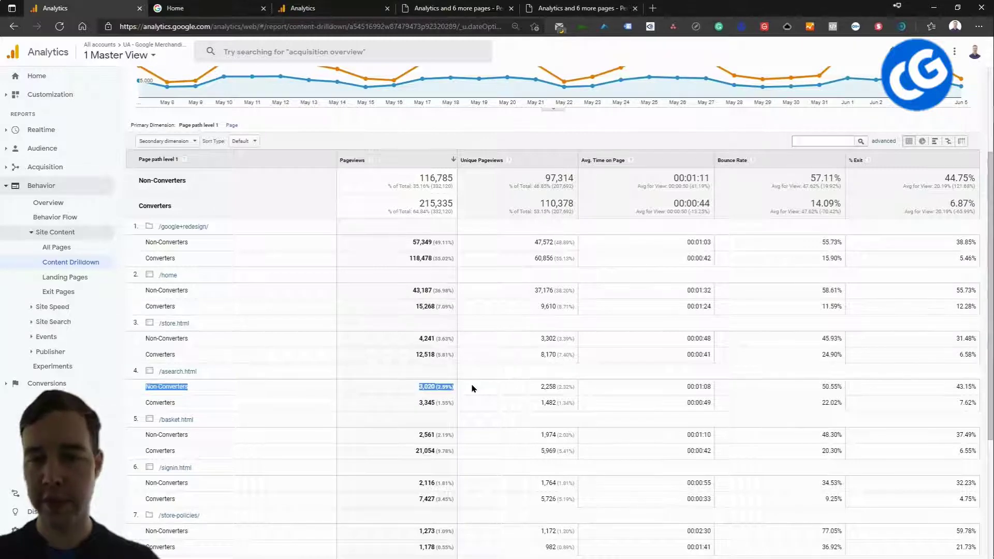
{"action": "left_click_drag", "start_coordinate": [472, 388], "coordinate": [977, 393]}
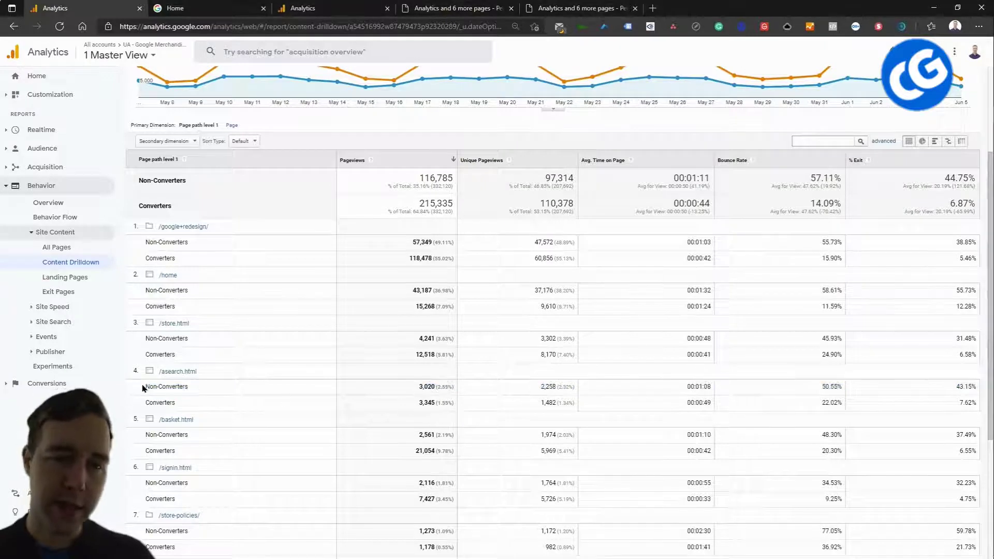
{"action": "left_click_drag", "start_coordinate": [145, 387], "coordinate": [976, 383]}
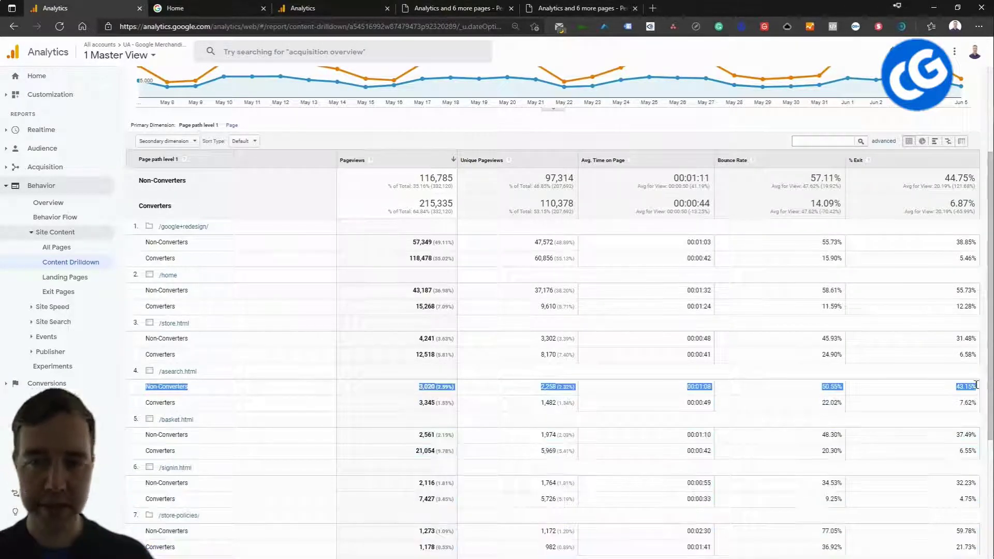
{"action": "left_click", "coordinate": [492, 406]}
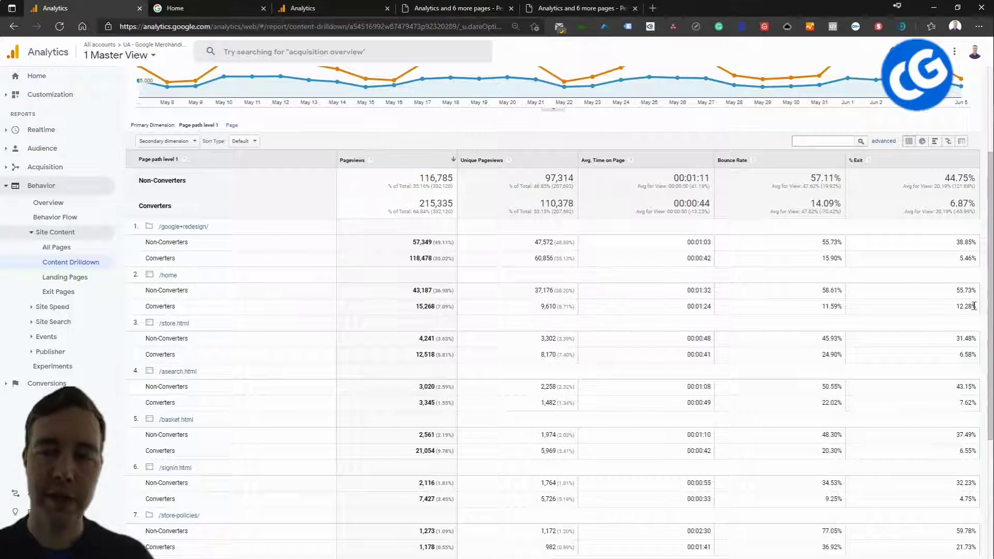
Step: Compare both segments' metrics for the /home page path with those for /asearch.html
{"action": "left_click_drag", "start_coordinate": [973, 306], "coordinate": [140, 281]}
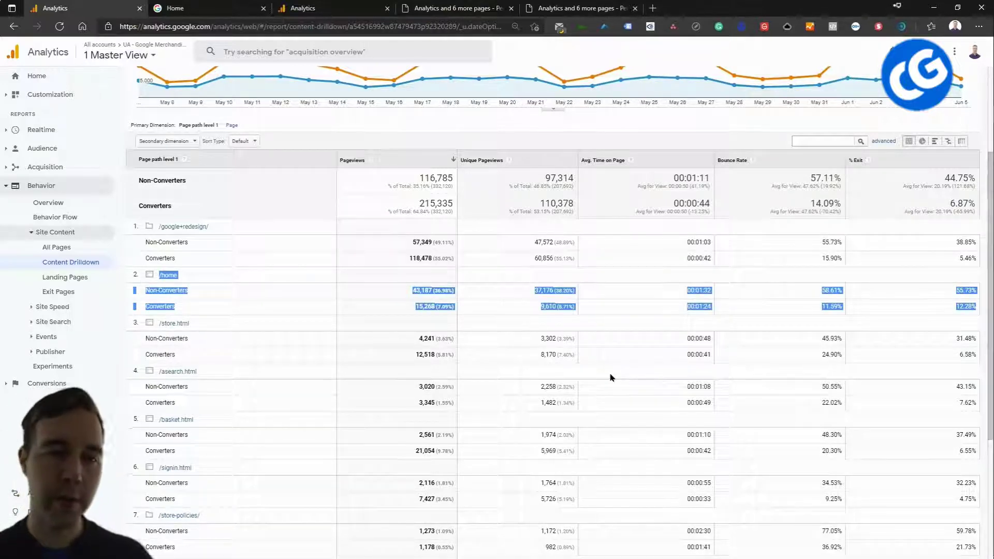
{"action": "left_click", "coordinate": [363, 338]}
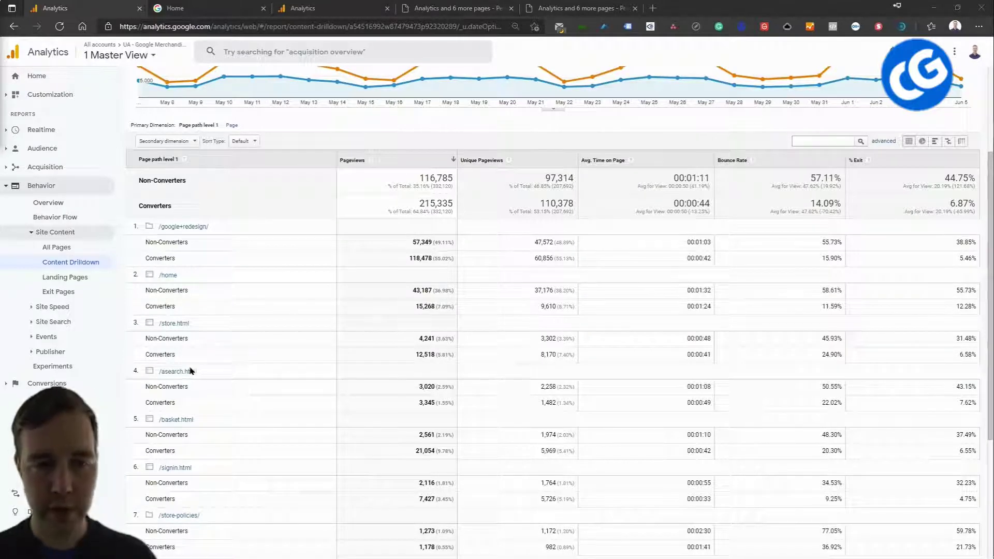
{"action": "left_click_drag", "start_coordinate": [125, 372], "coordinate": [977, 405]}
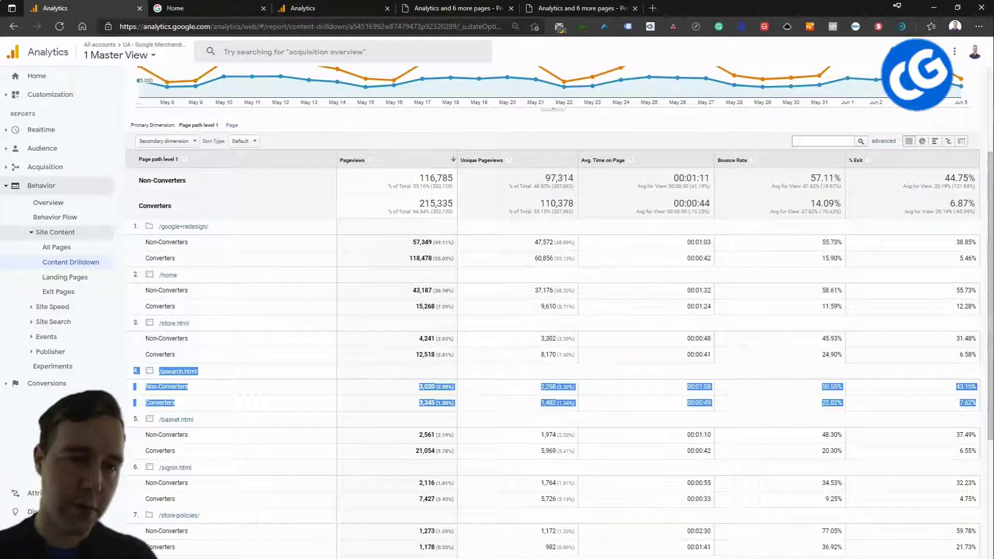
Step: Switch to the Google Merchandise Store home page and inspect its search dialog, closing it without running a search
{"action": "left_click", "coordinate": [175, 8]}
{"action": "mouse_move", "coordinate": [207, 92]}
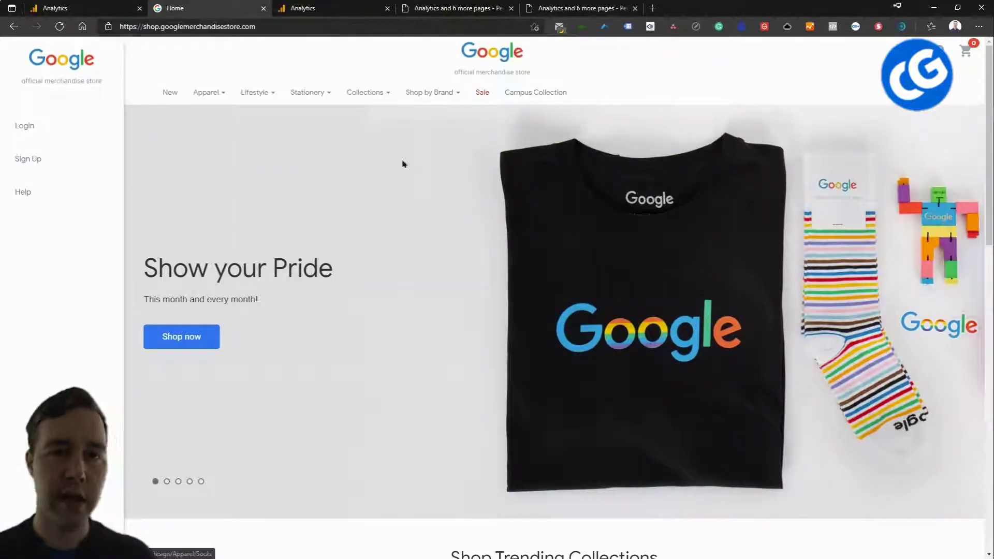
{"action": "left_click", "coordinate": [939, 50]}
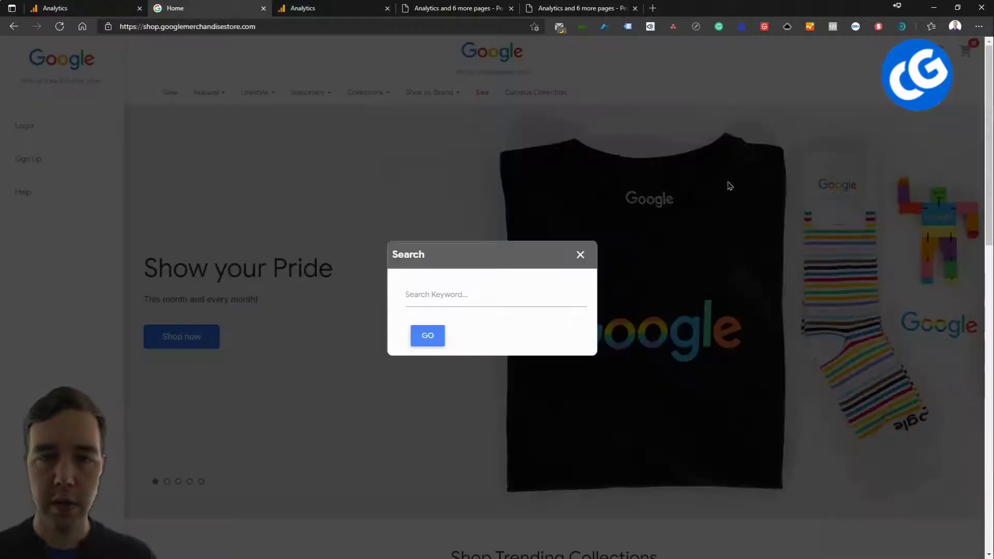
{"action": "left_click", "coordinate": [443, 299]}
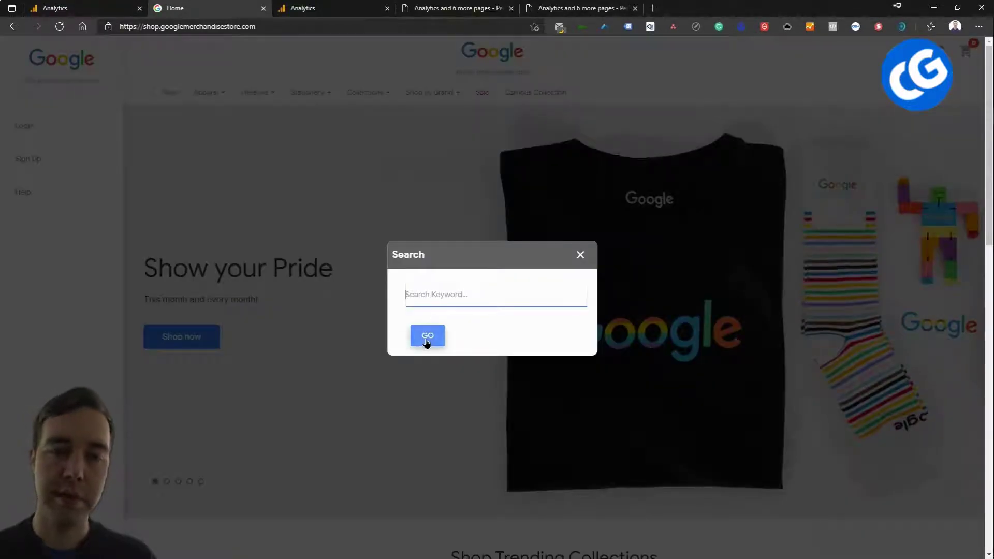
{"action": "left_click", "coordinate": [580, 256]}
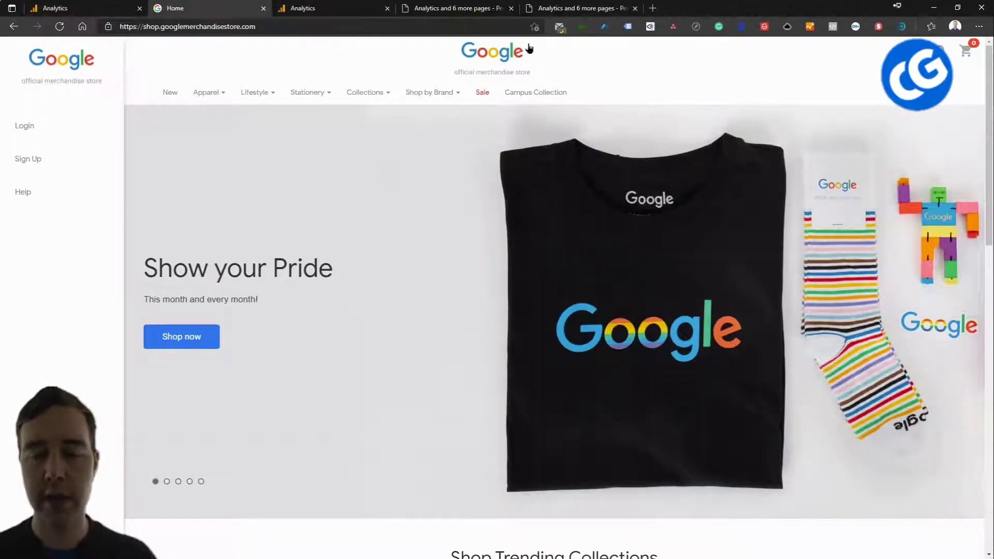
Step: Review the saved Site Search Usage and Search Terms reports, comparing how Non-Converters and Converters use site search
{"action": "left_click", "coordinate": [457, 11]}
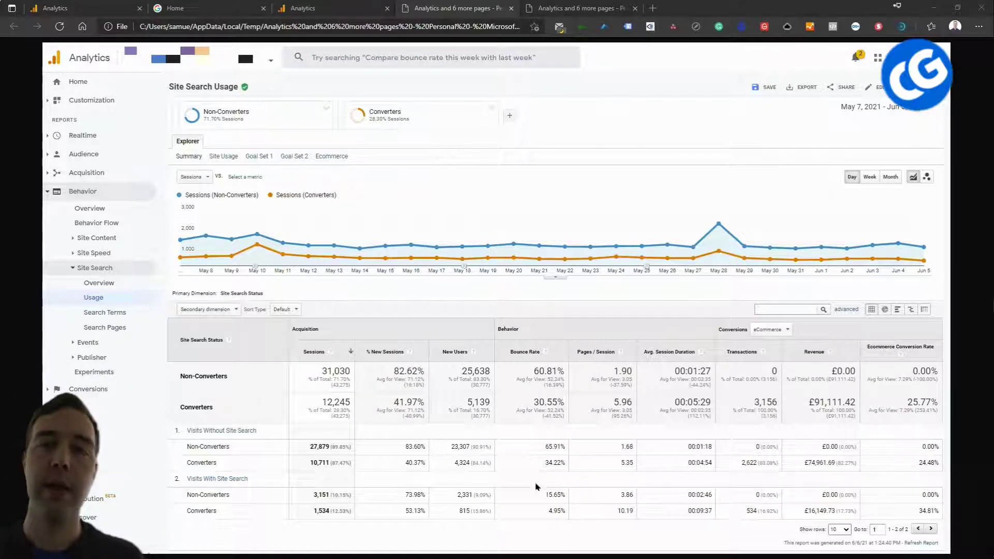
{"action": "left_click", "coordinate": [592, 7]}
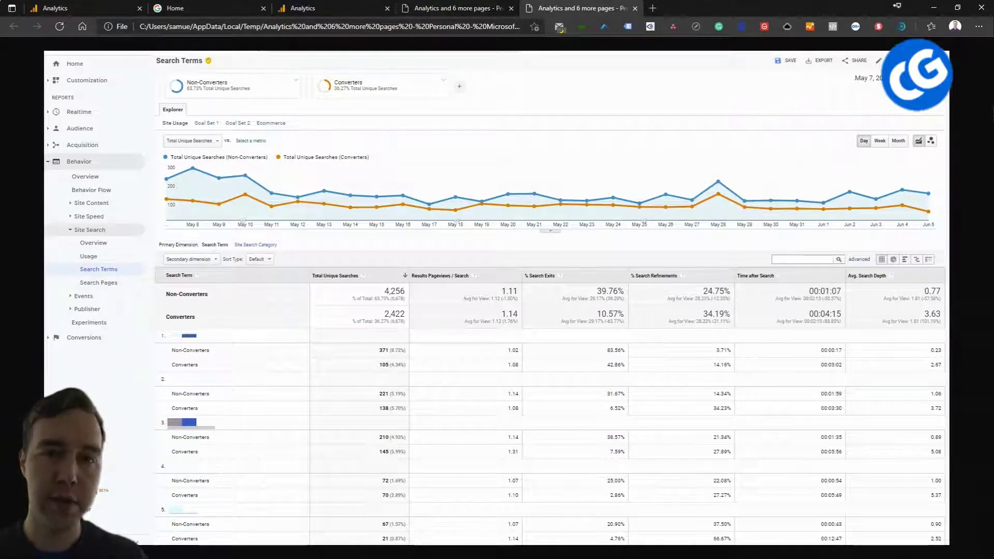
{"action": "left_click", "coordinate": [453, 7]}
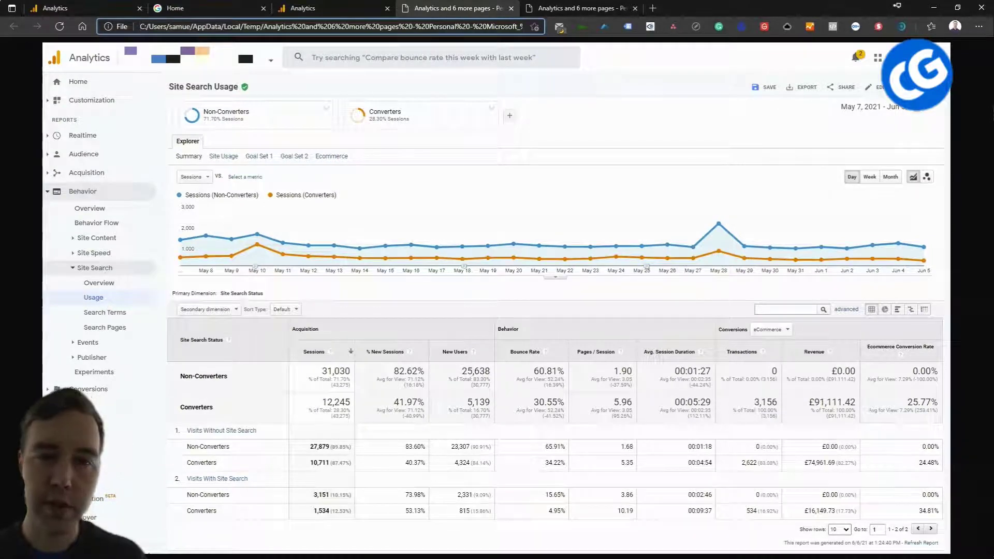
{"action": "key", "text": "ctrl+Tab"}
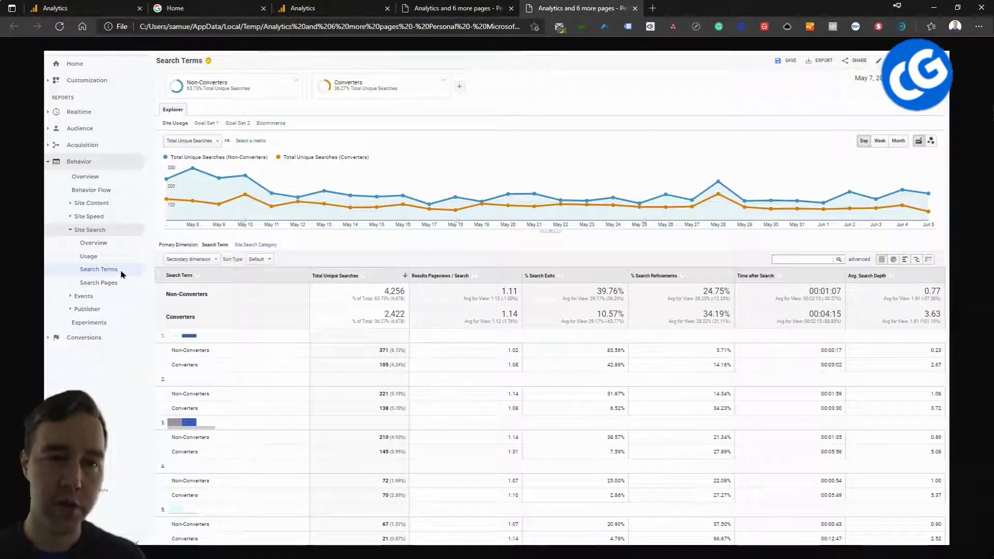